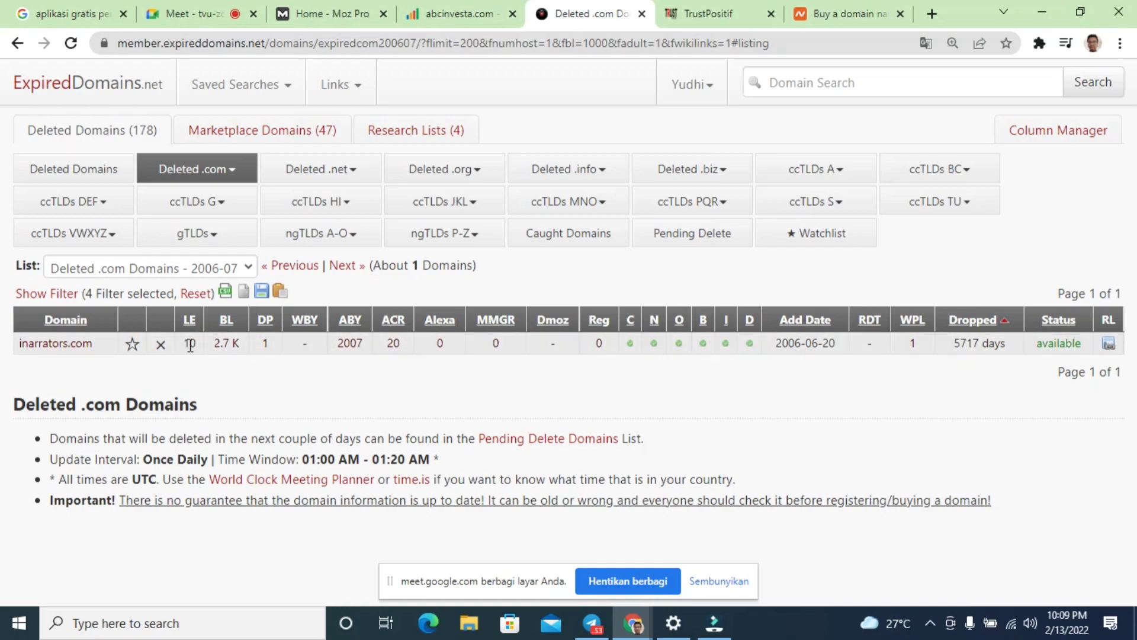
drag(104, 343, 17, 323)
click(89, 377)
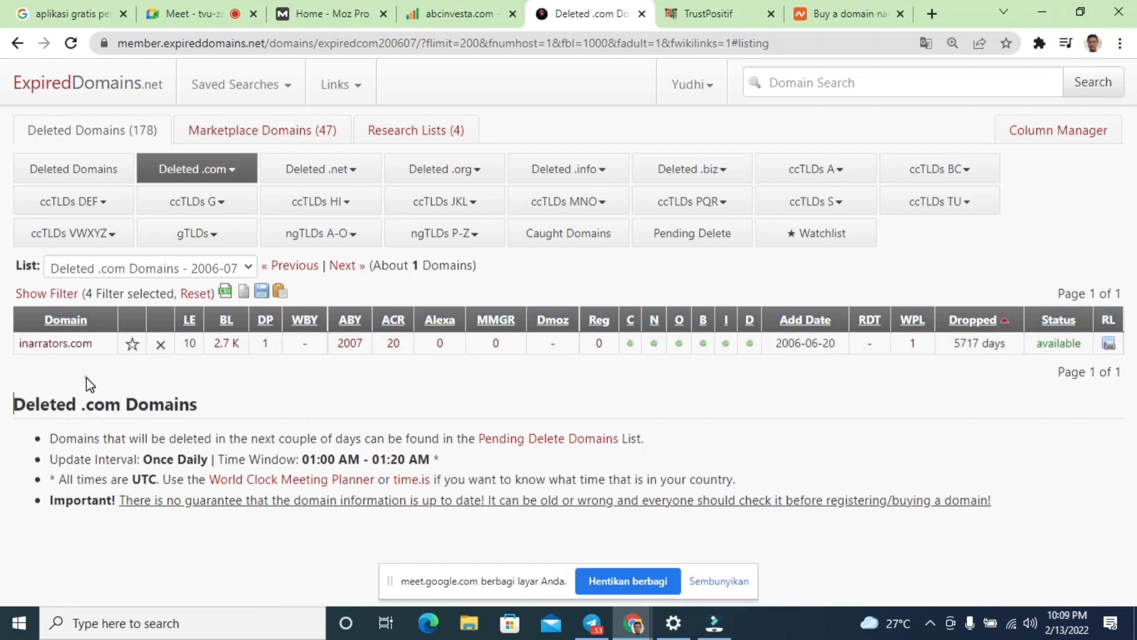
drag(93, 344, 20, 346)
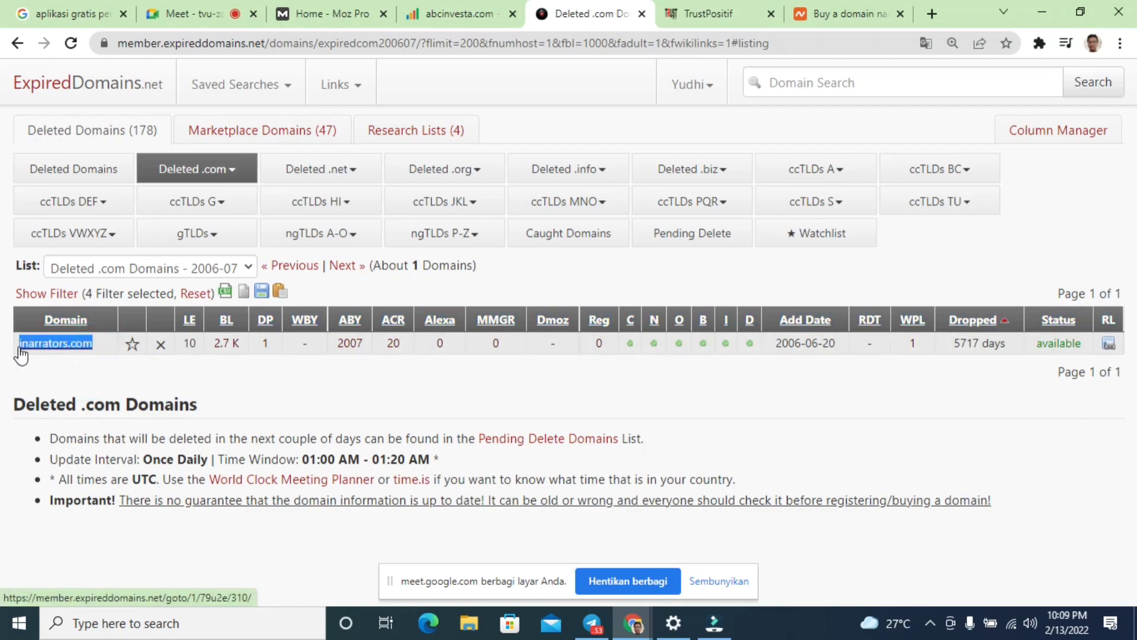
Step: Filter the deleted .com domain list to show only available domains
click(69, 293)
scroll(1017, 422, down, 6)
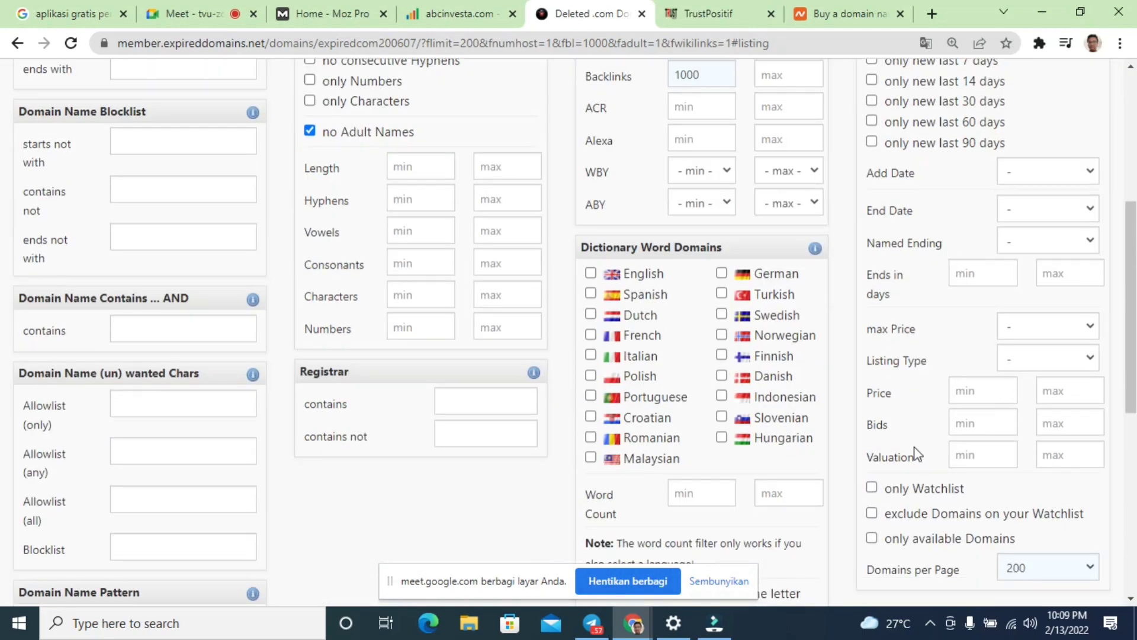
scroll(921, 539, down, 1)
click(872, 455)
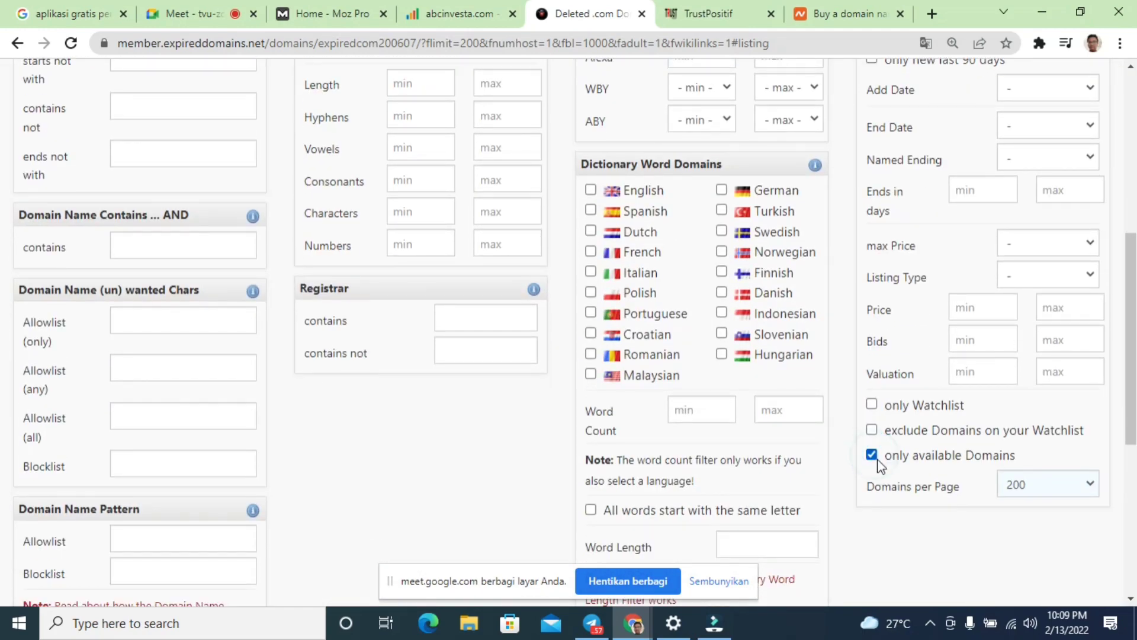
scroll(564, 462, down, 4)
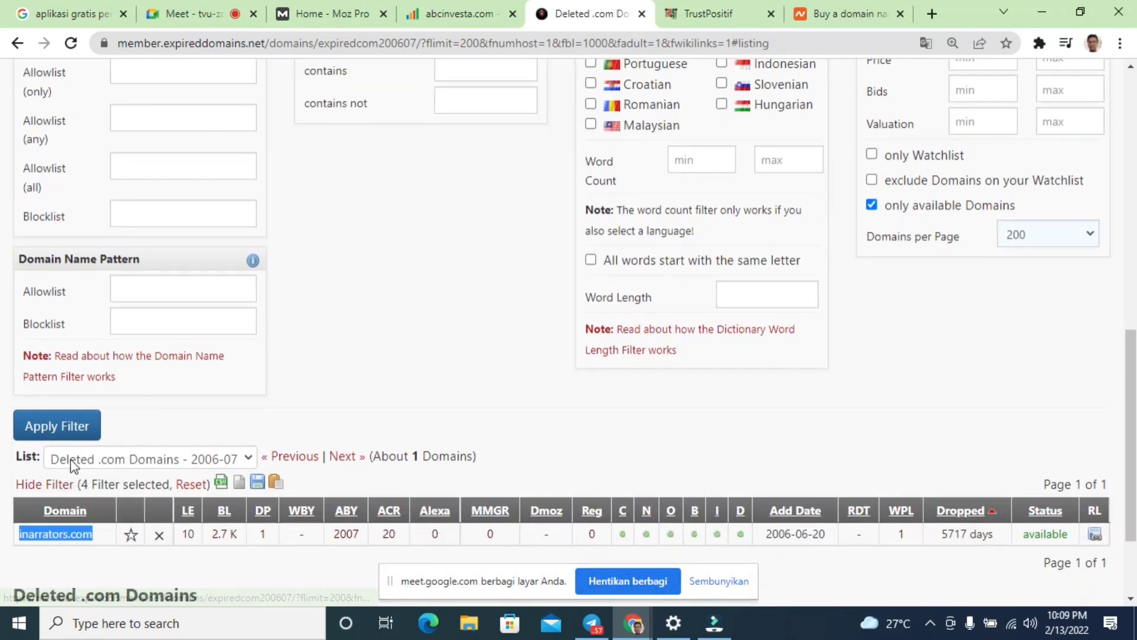
click(52, 431)
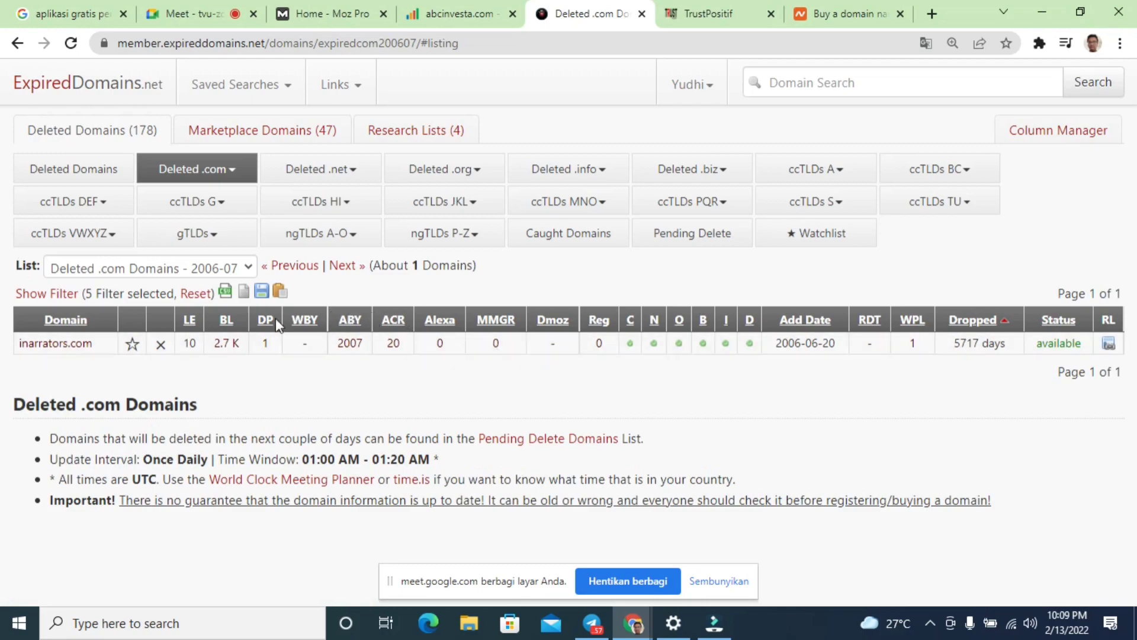
Step: Copy the domain name inarrators.com from the filtered list
drag(95, 342, 20, 344)
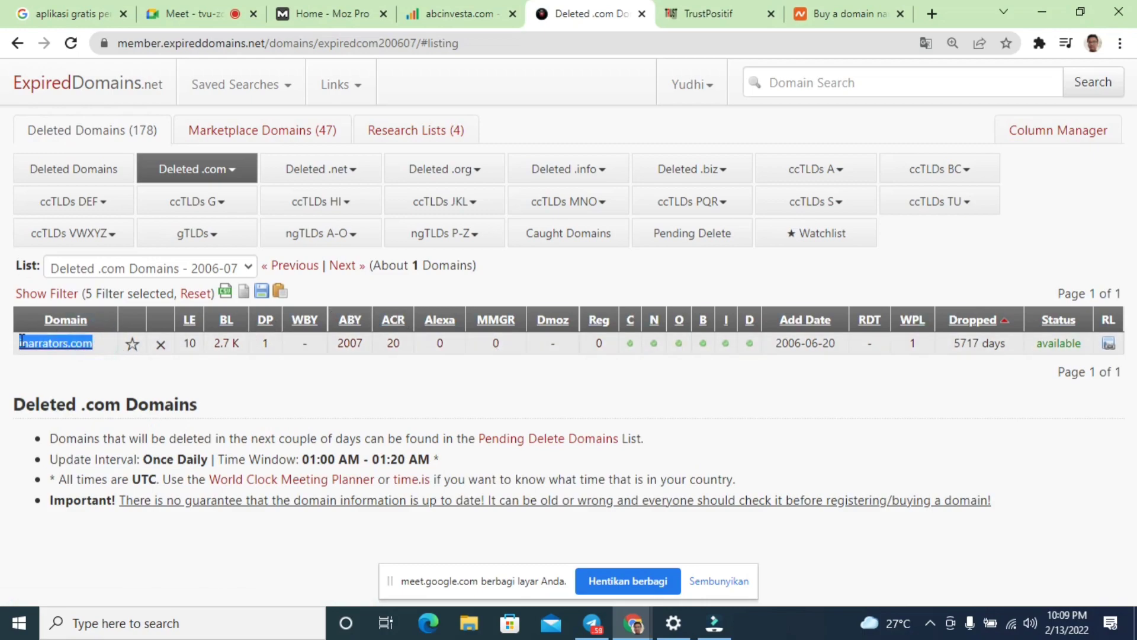
right_click(20, 347)
click(84, 497)
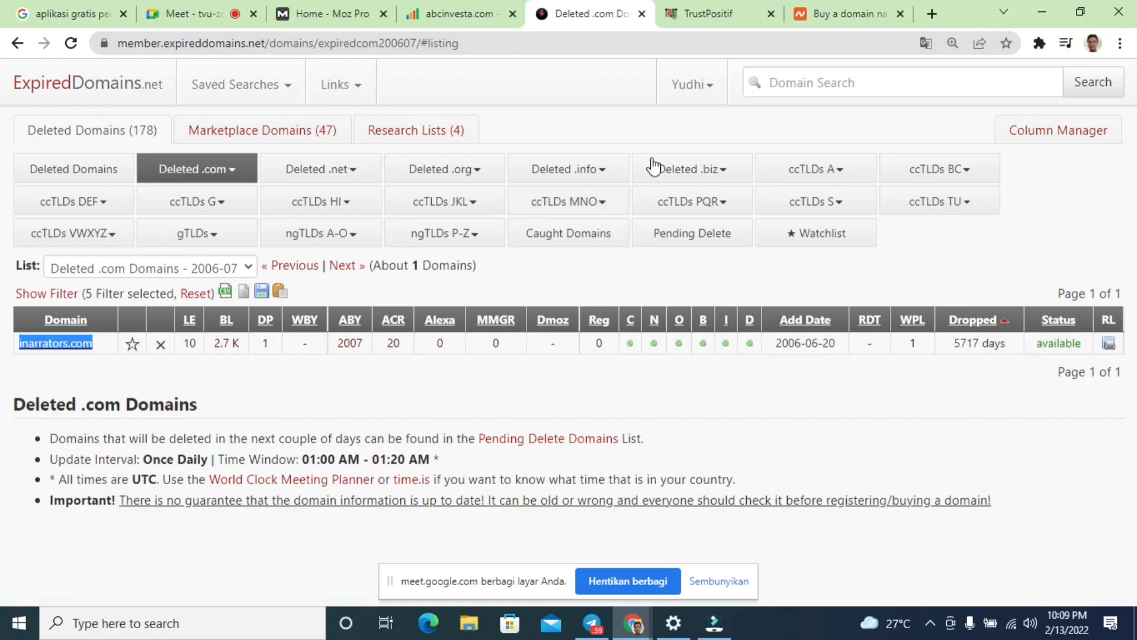
Step: Switch to SEOprofiler and open the link analysis page for abcinvesta.com
click(308, 15)
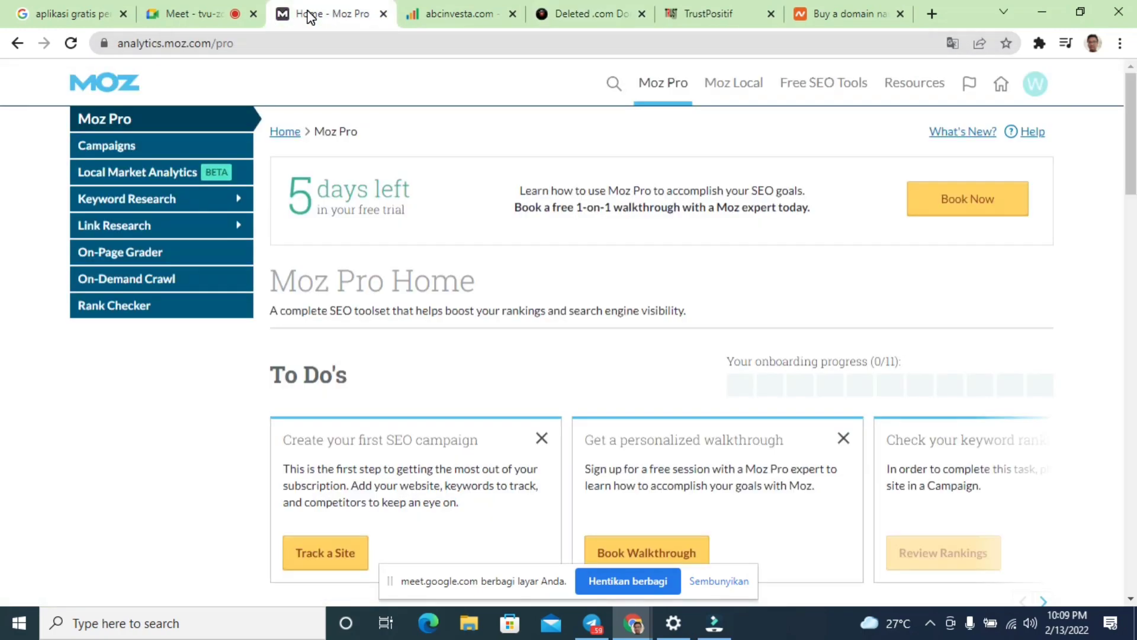
click(451, 17)
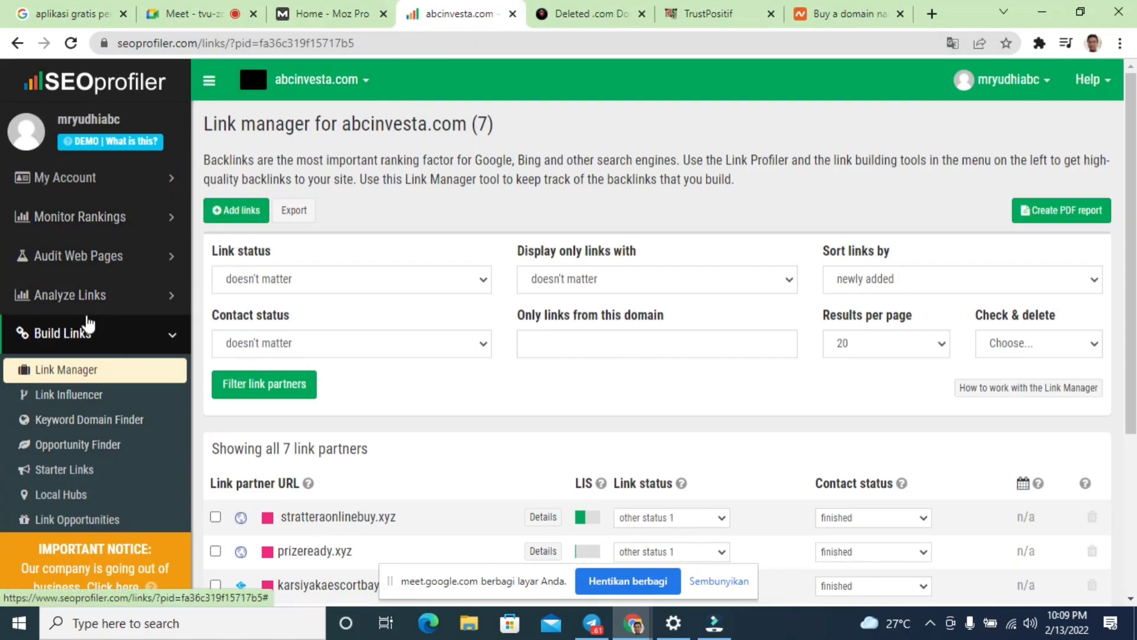
scroll(127, 248, down, 1)
click(118, 213)
click(106, 257)
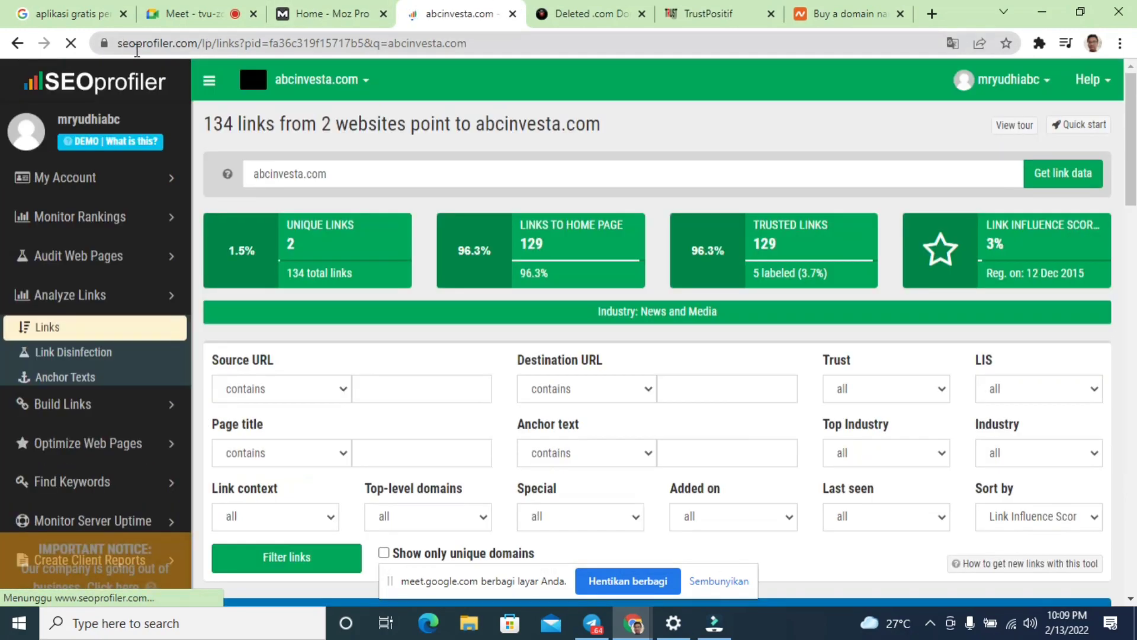
Step: Switch to Namecheap and search for the availability of the domain inarrators.com
click(722, 15)
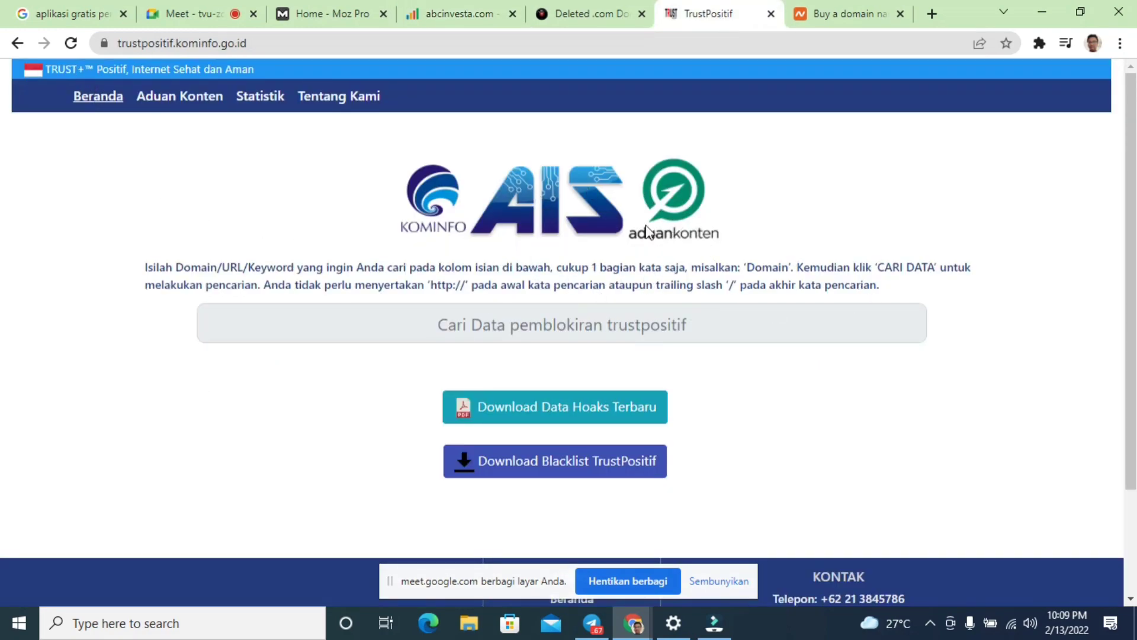
click(848, 13)
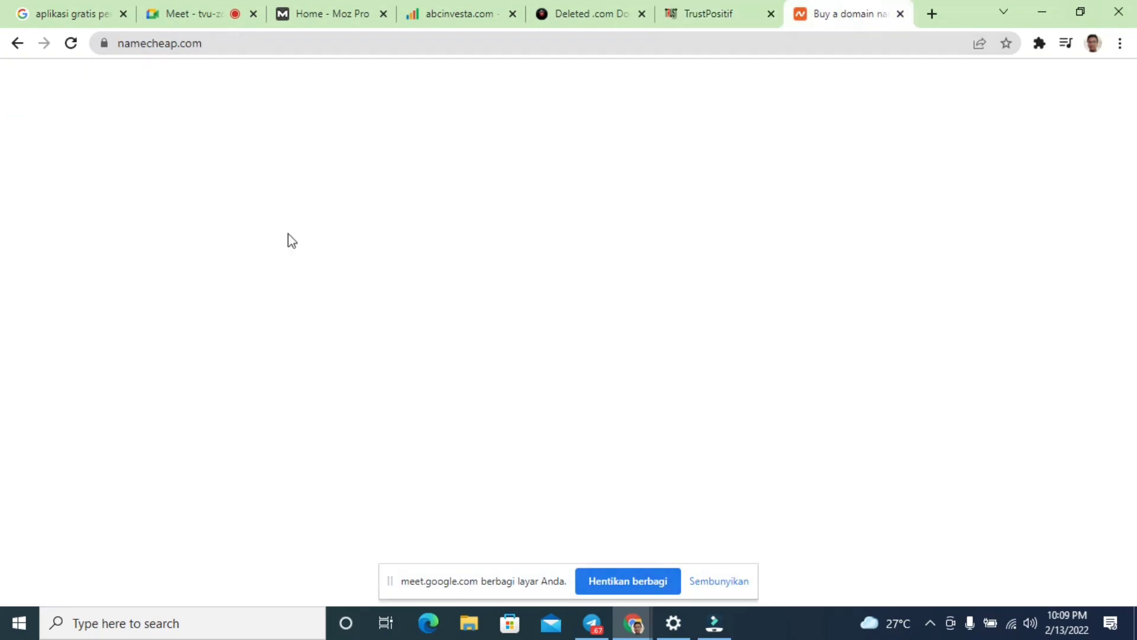
scroll(415, 282, down, 1)
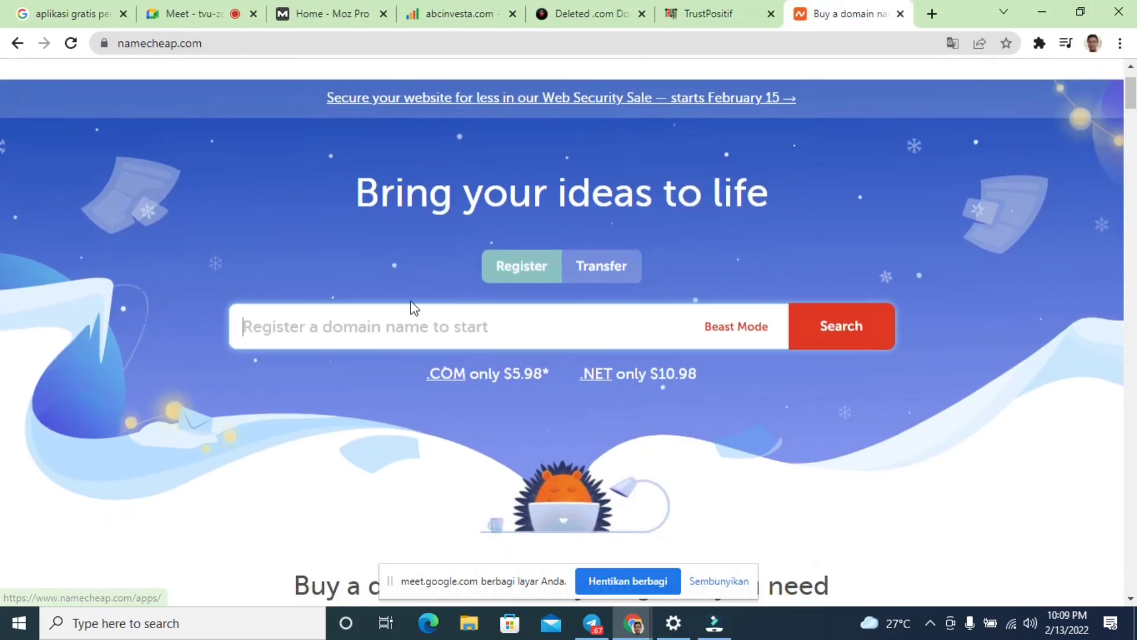
click(363, 322)
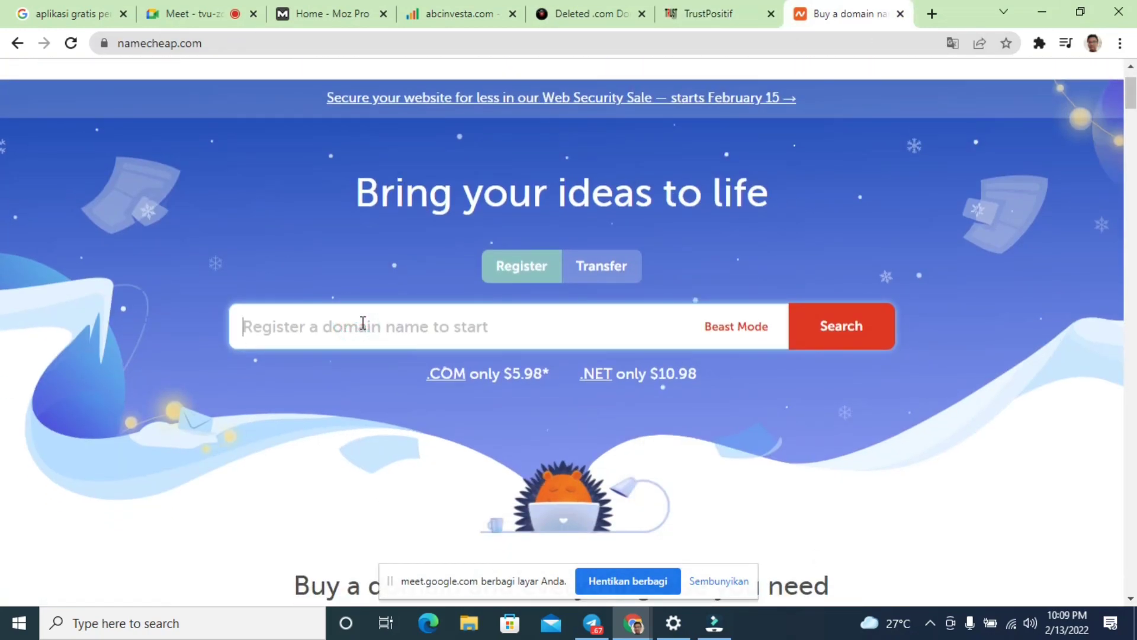
key(ctrl+v)
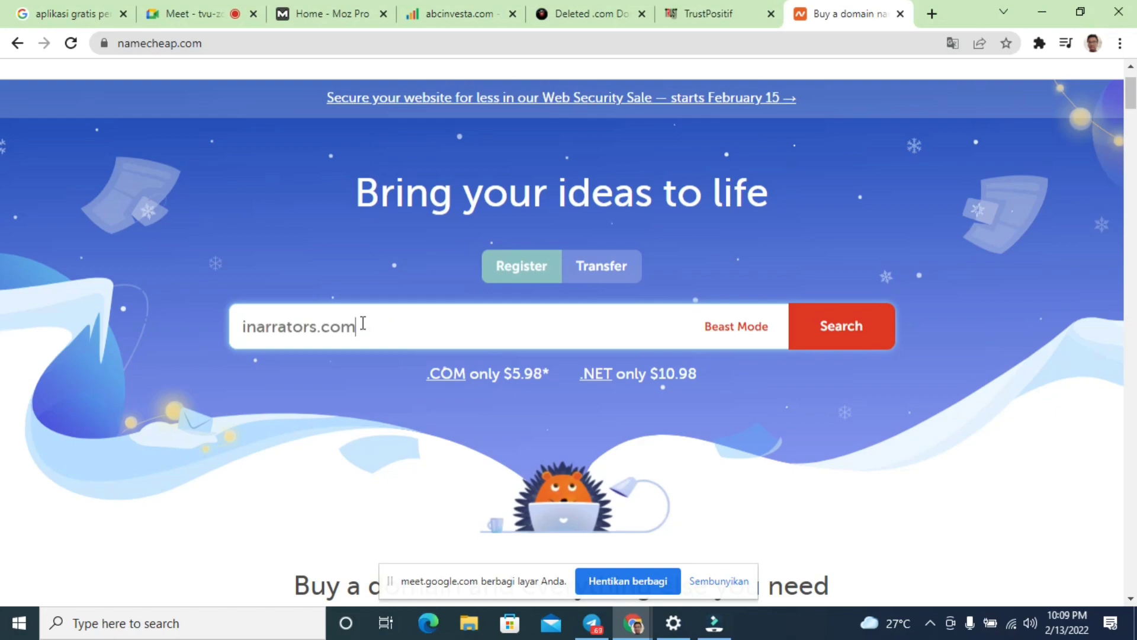
key(Return)
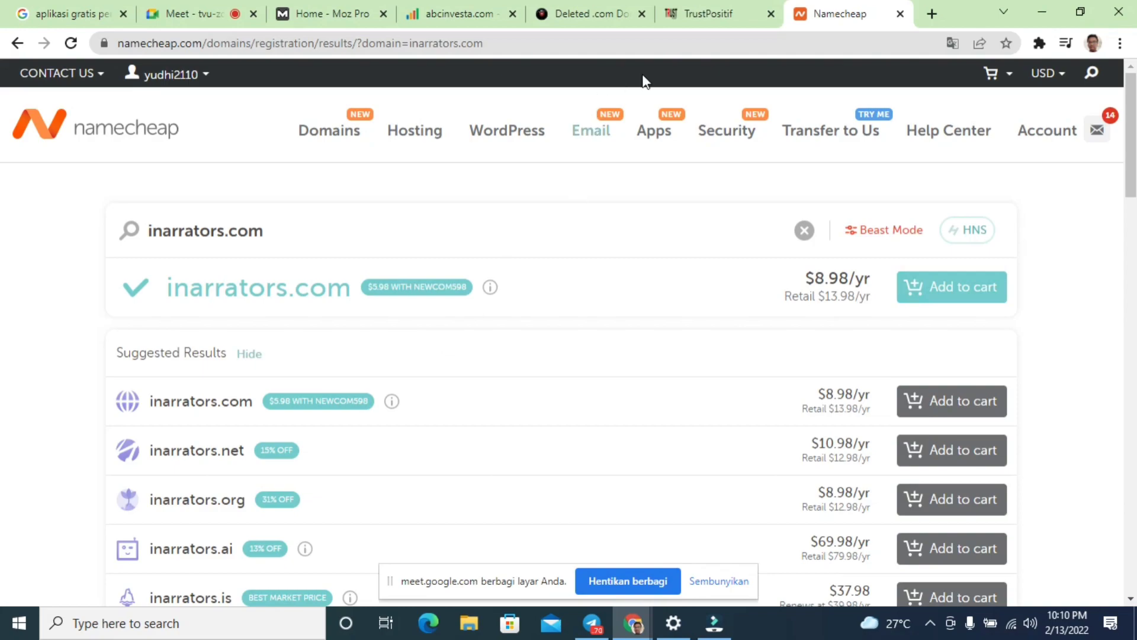
Step: Switch to TrustPositif and look up inarrators.com in the blocked-site database
click(705, 13)
click(484, 331)
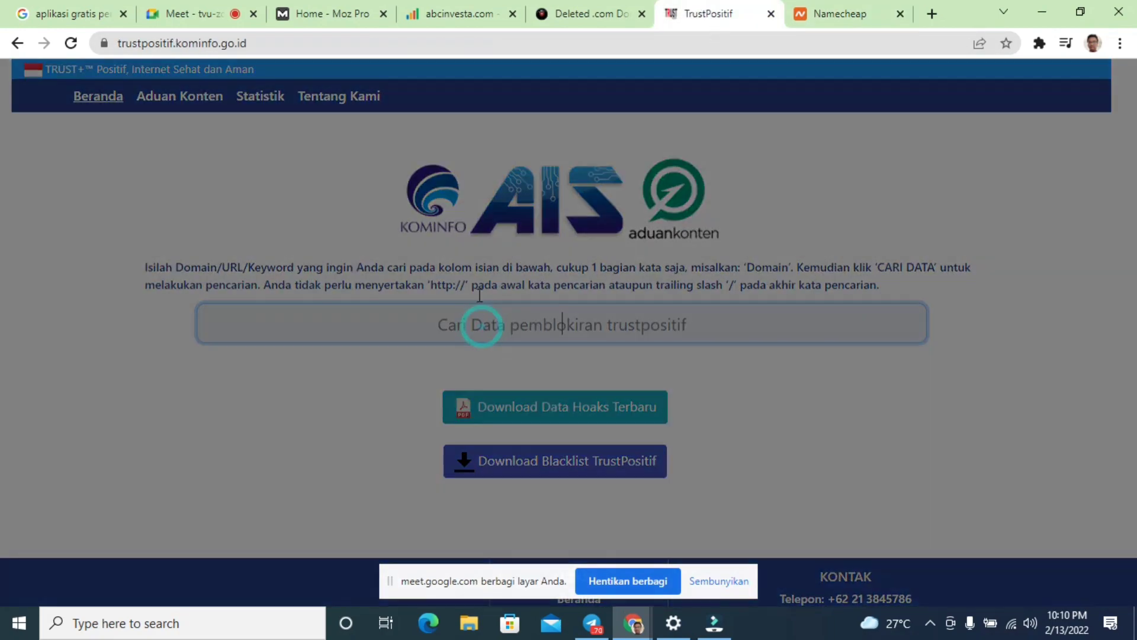
key(ctrl+v)
click(816, 499)
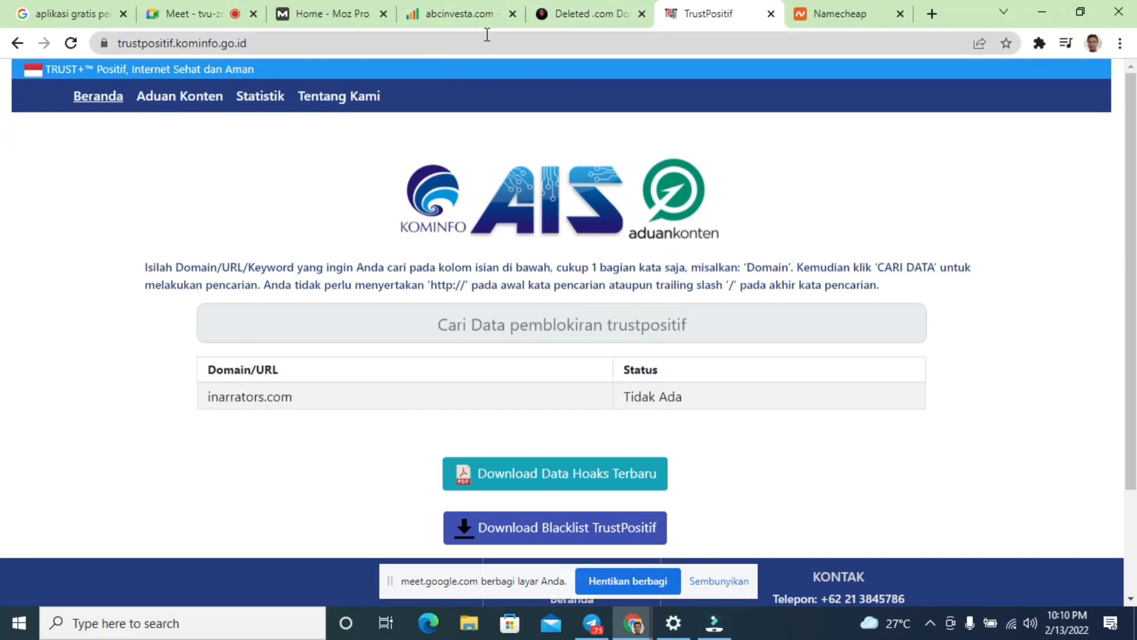
Step: Switch to Moz Pro and run a Spam Score analysis of the root domain inarrators.com in Link Research
click(325, 15)
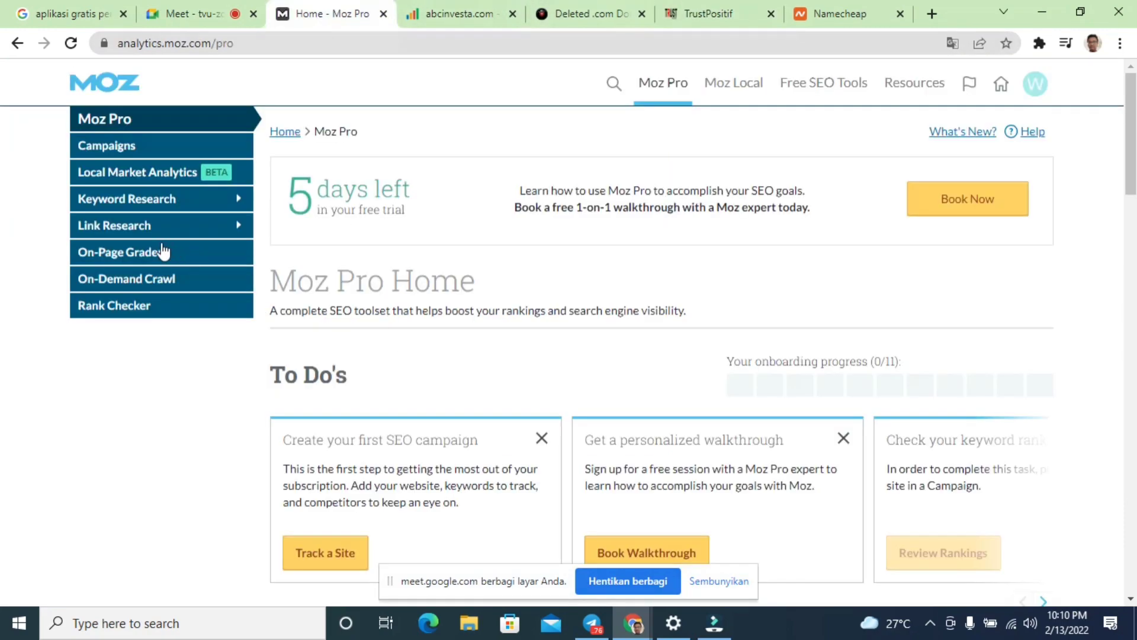
click(115, 225)
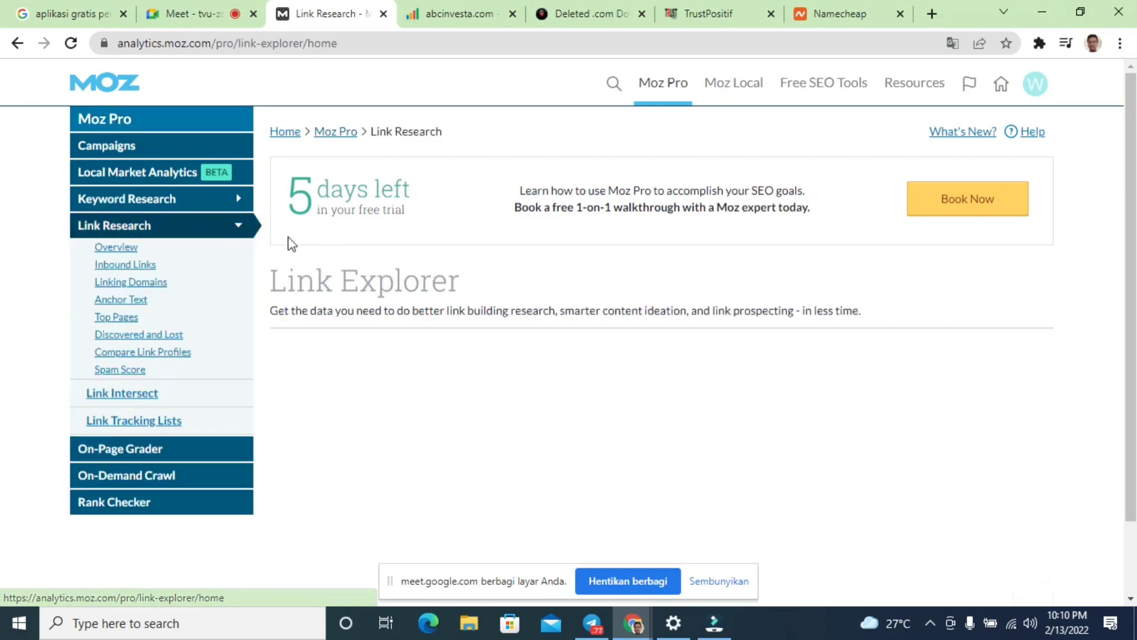
click(119, 263)
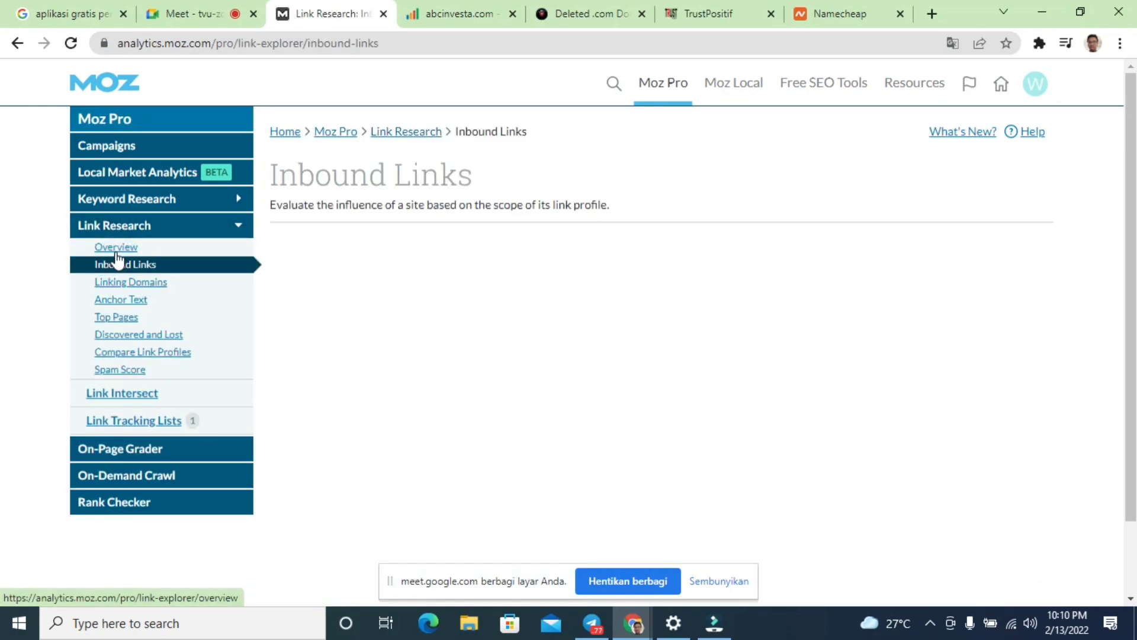
click(121, 369)
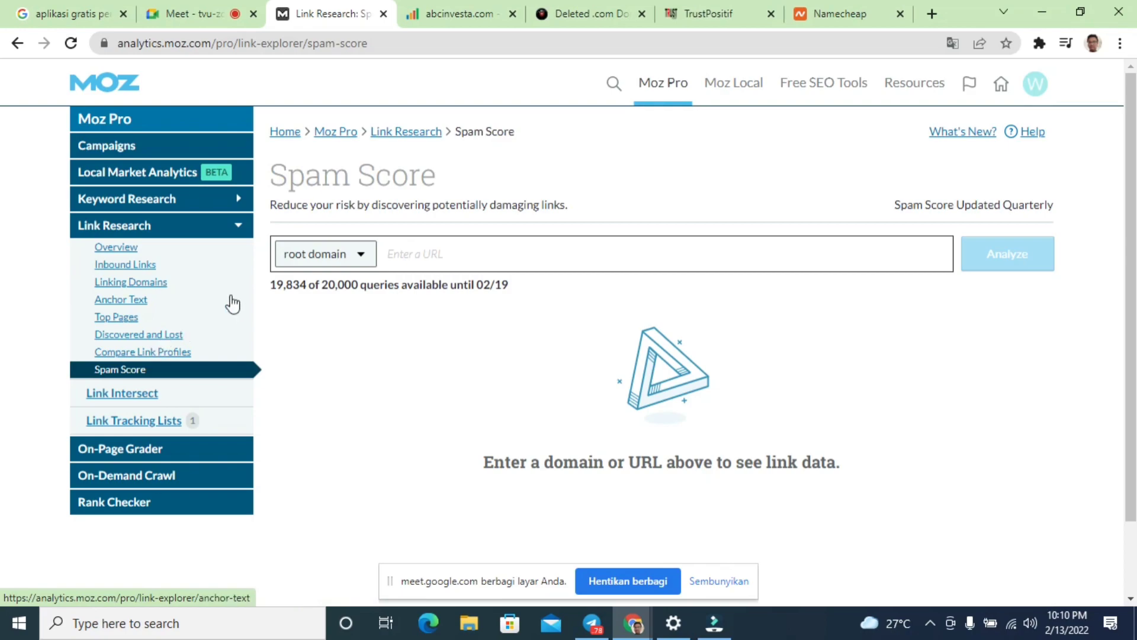
click(418, 259)
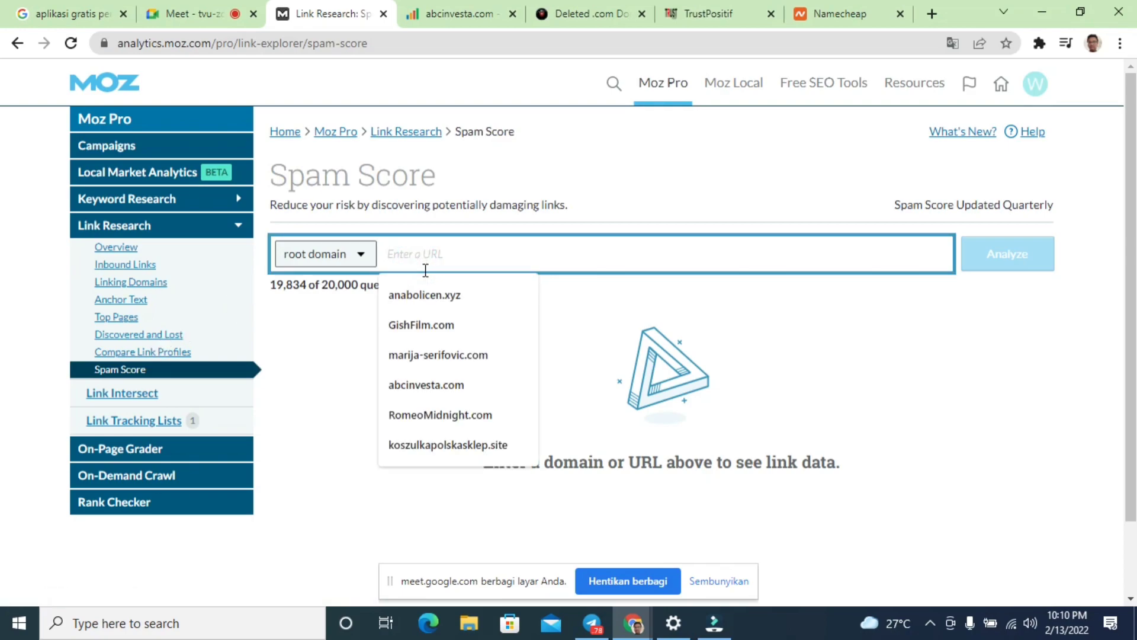
key(ctrl+v)
click(997, 266)
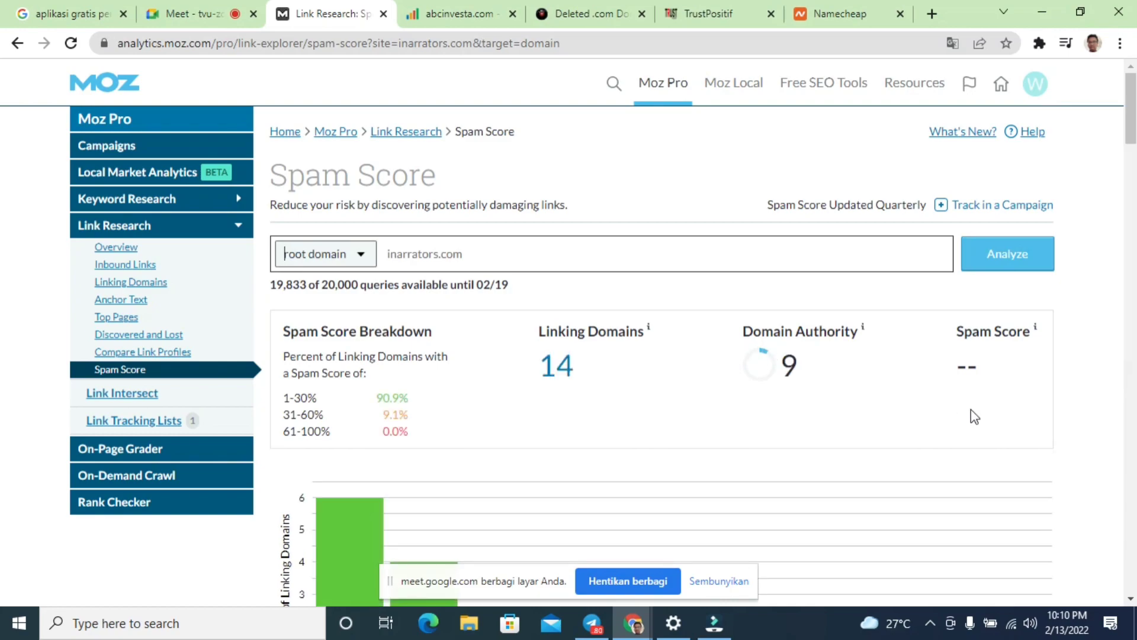
Step: Examine the Spam Score value, the linking-domains chart and the Spam Score Breakdown percentages for inarrators.com
scroll(964, 352, down, 3)
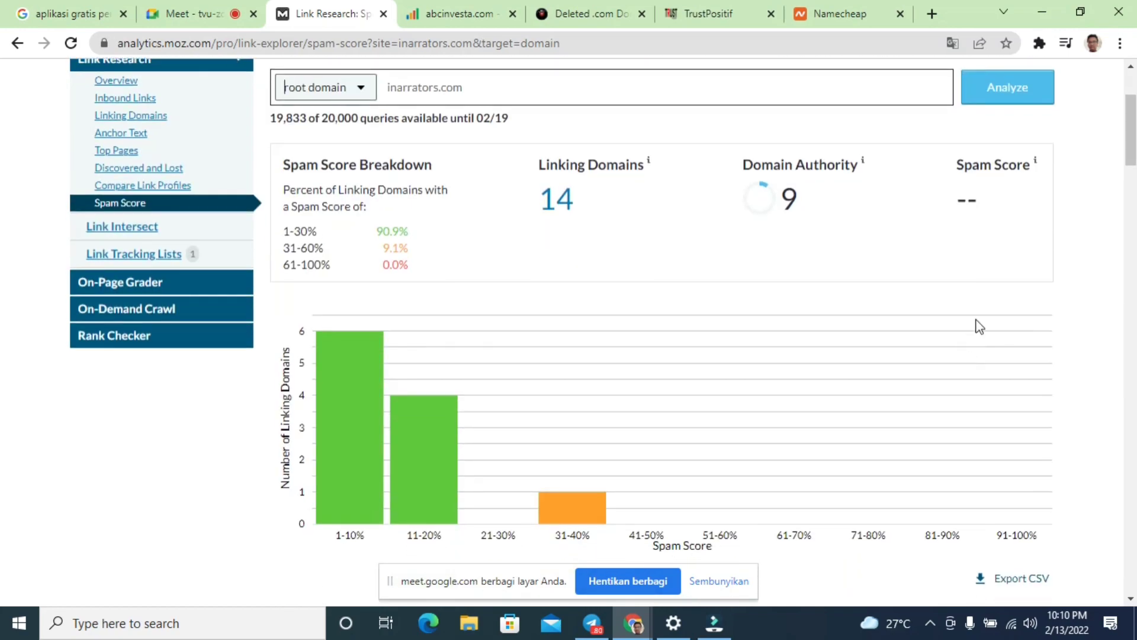
mouse_move(969, 201)
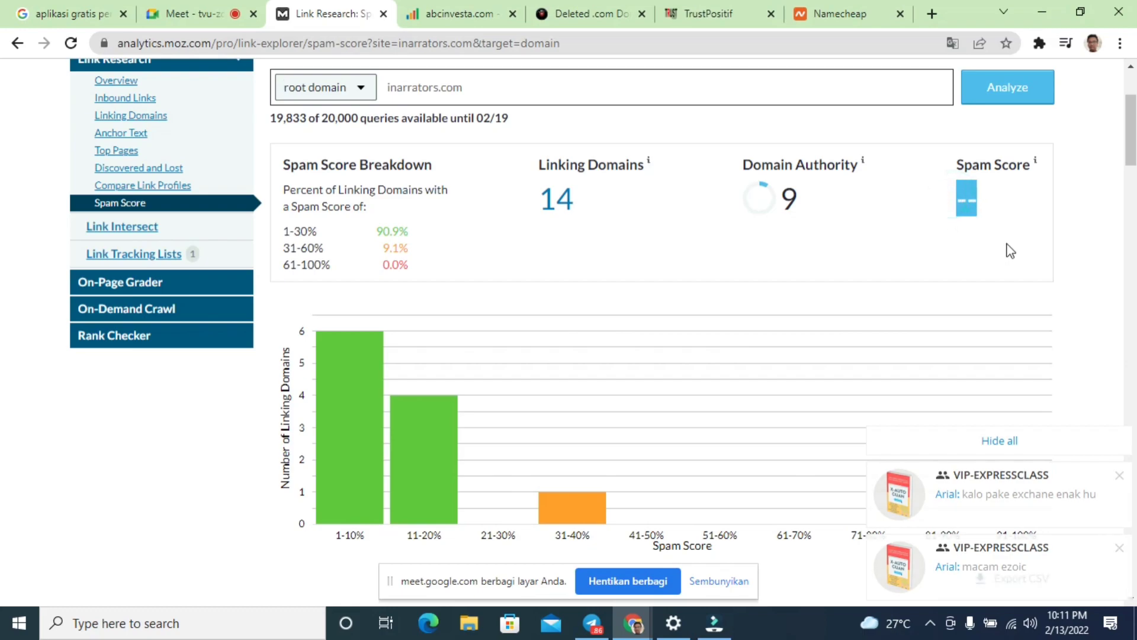
double_click(958, 205)
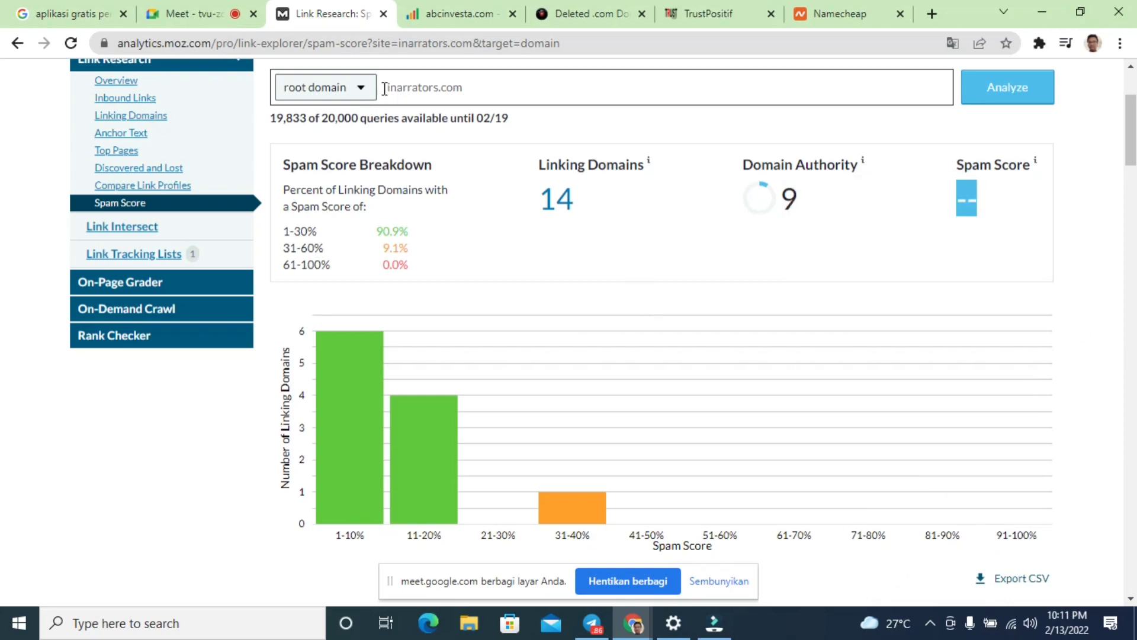
double_click(967, 199)
mouse_move(330, 473)
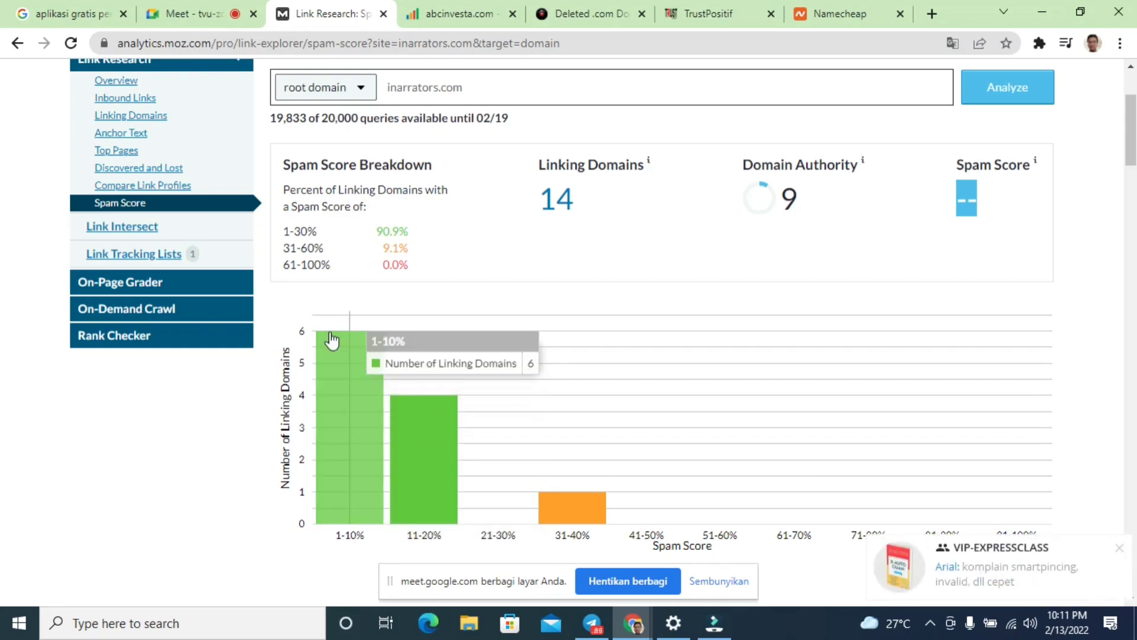
click(385, 234)
double_click(392, 231)
click(485, 241)
drag(294, 206, 364, 207)
drag(287, 231, 327, 266)
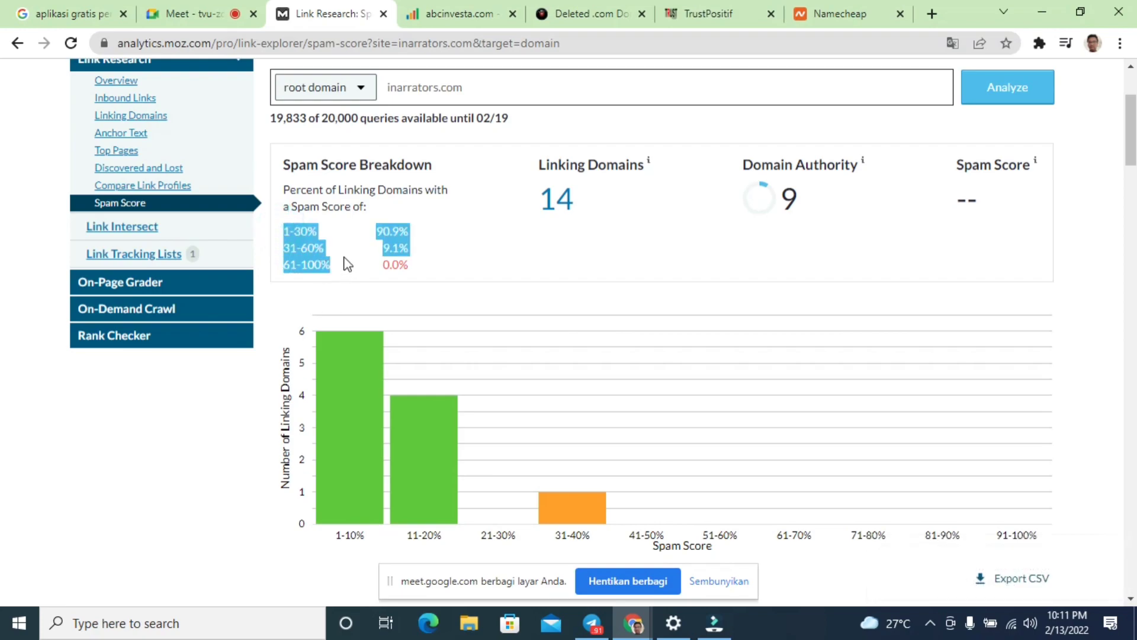
click(323, 225)
click(284, 232)
drag(292, 234, 318, 237)
click(380, 230)
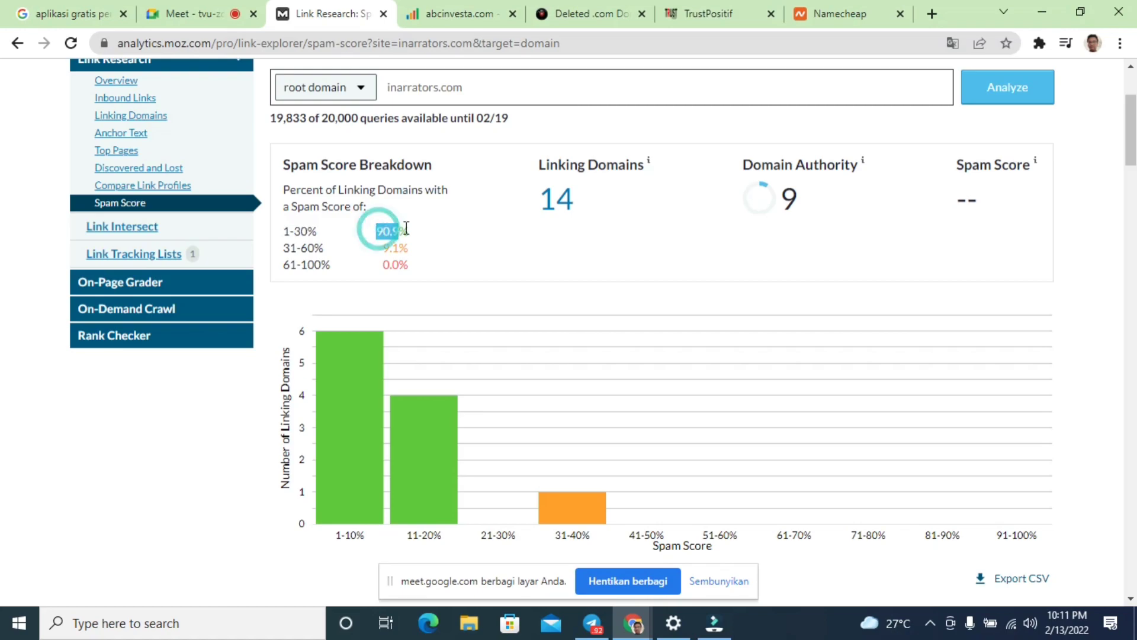
click(452, 228)
drag(288, 227, 330, 234)
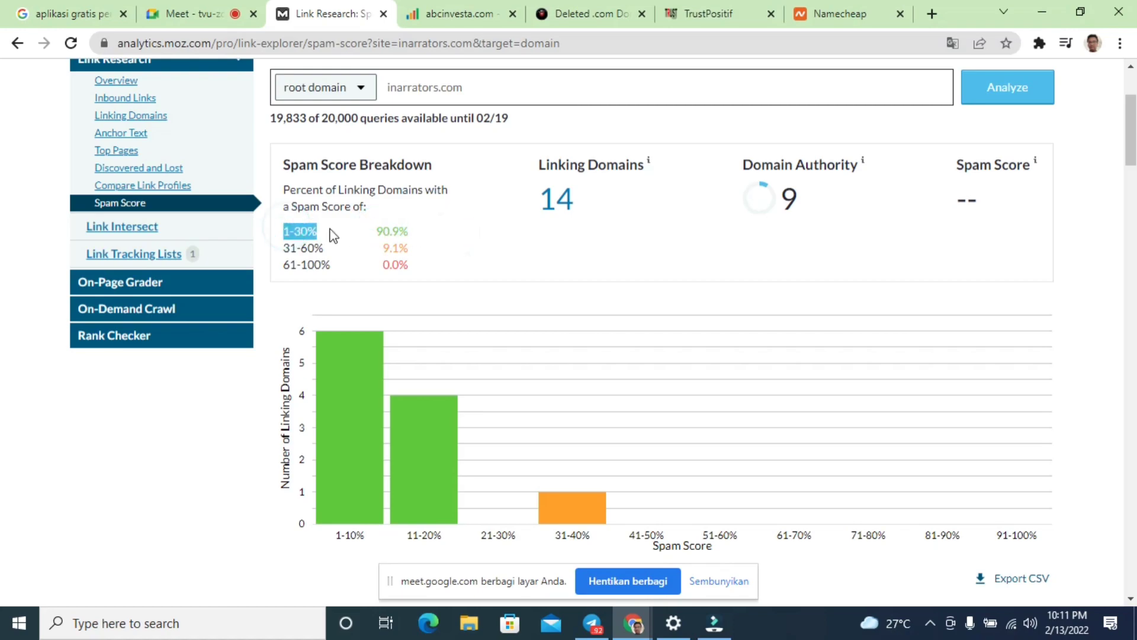
Step: Open the Inbound Links report for inarrators.com and review the spam scores of the linking pages
scroll(307, 261, up, 3)
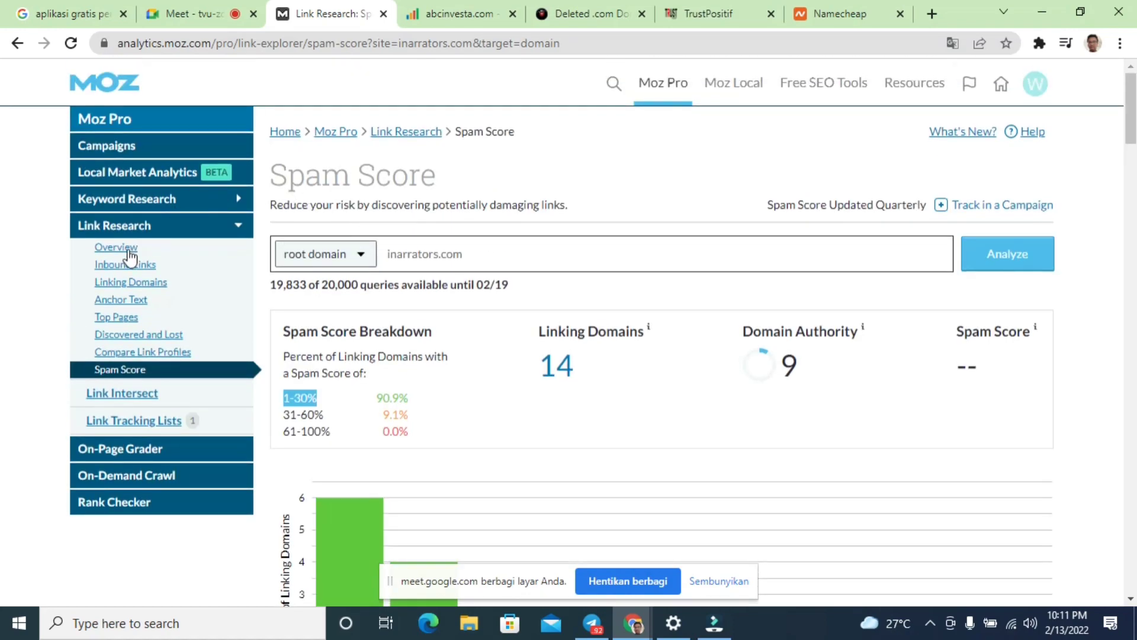
click(126, 264)
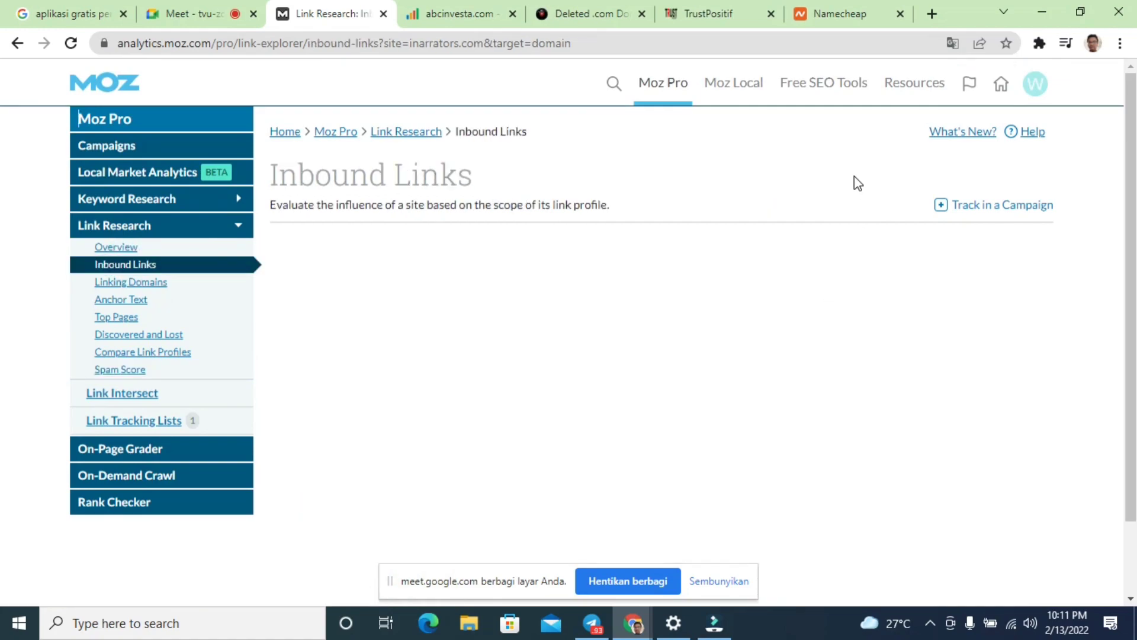
scroll(854, 176, down, 5)
scroll(841, 267, down, 3)
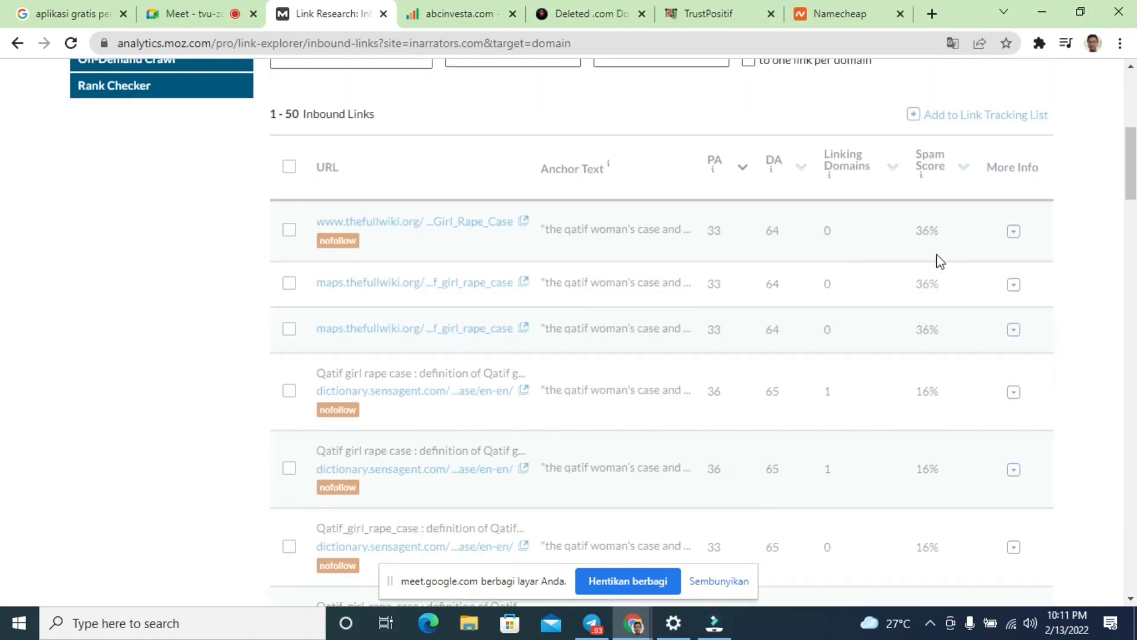
Step: Compare the spam scores of the individual pages listed in the Inbound Links table for inarrators.com
mouse_move(922, 180)
scroll(901, 201, down, 3)
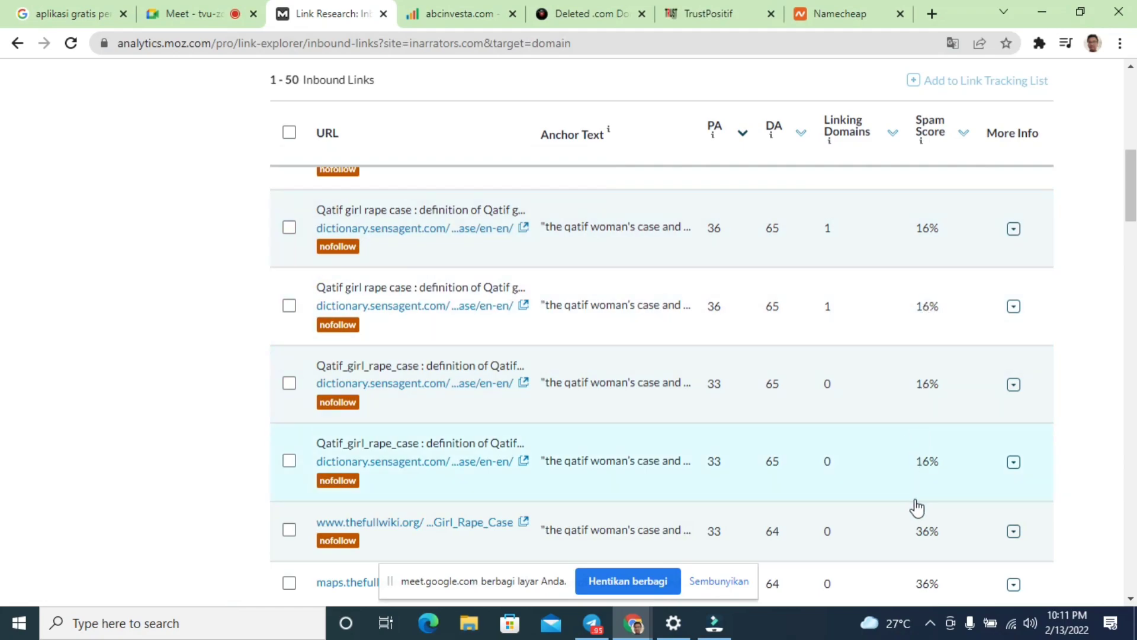
scroll(915, 509, down, 4)
scroll(897, 483, up, 5)
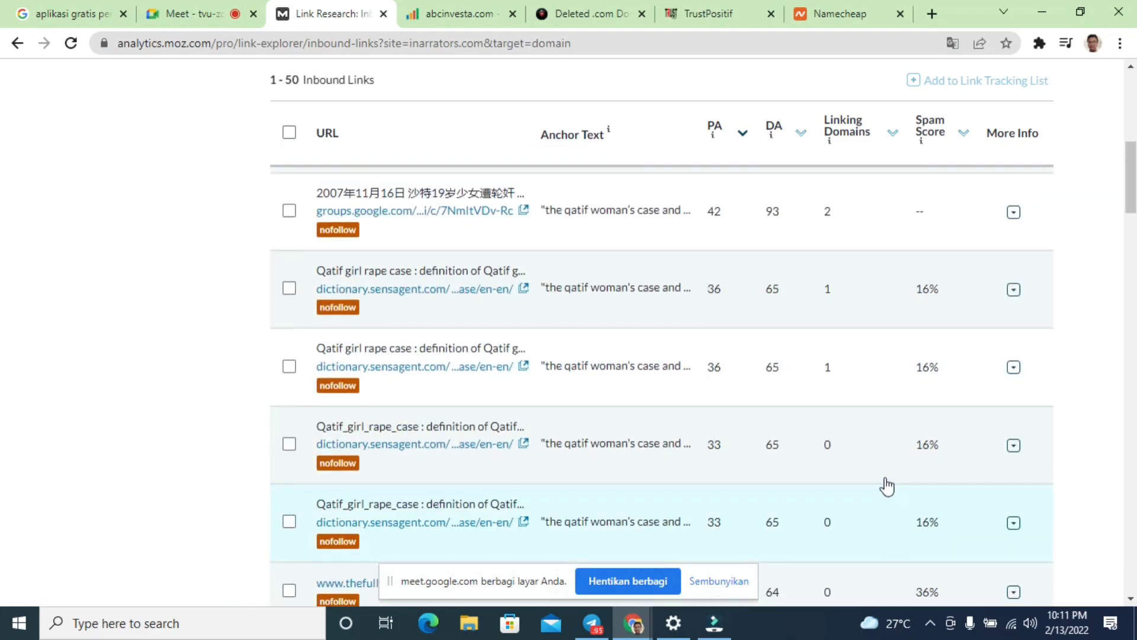
scroll(889, 486, up, 5)
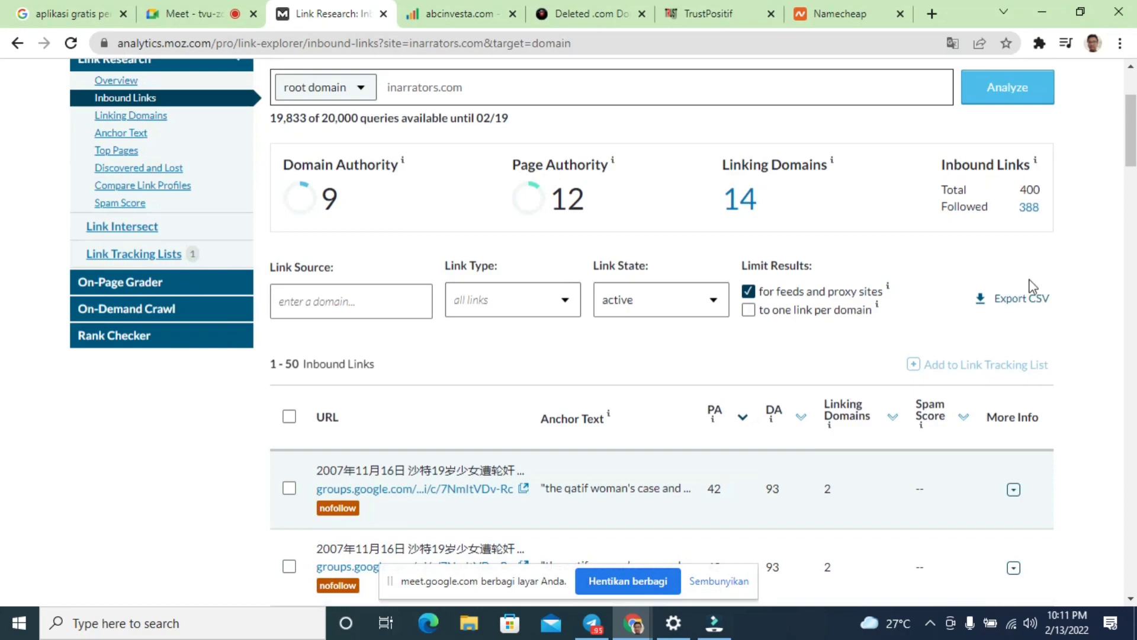
Step: Examine the Linking Domains figure and the total and followed Inbound Links figures for inarrators.com
drag(1012, 190, 1040, 191)
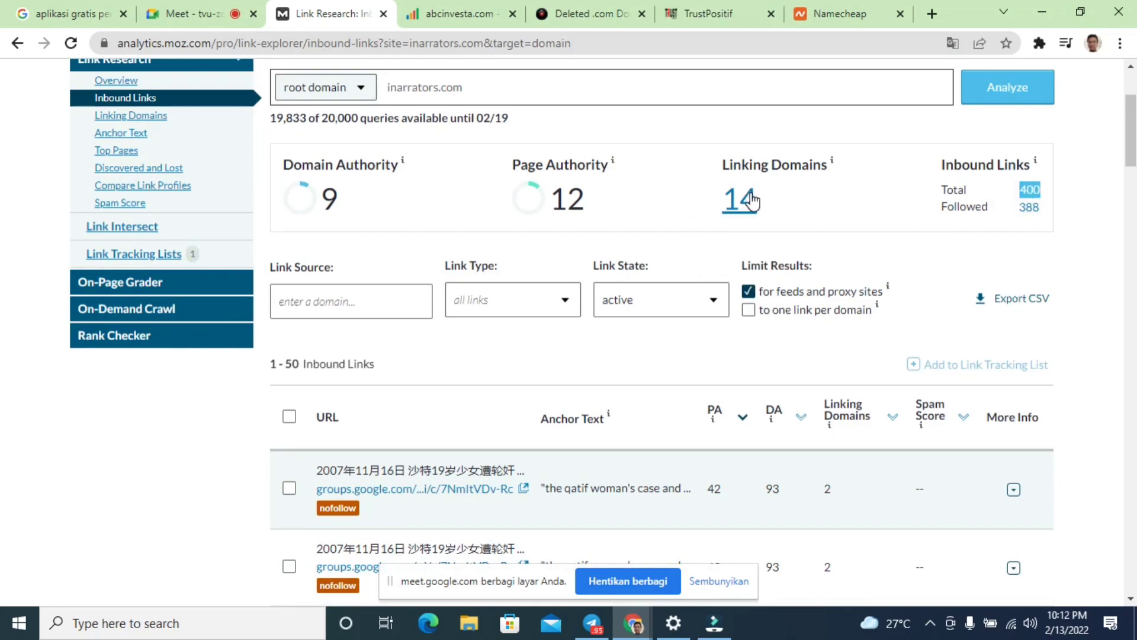
mouse_move(743, 201)
mouse_down()
mouse_move(681, 198)
mouse_move(751, 198)
mouse_up()
click(699, 196)
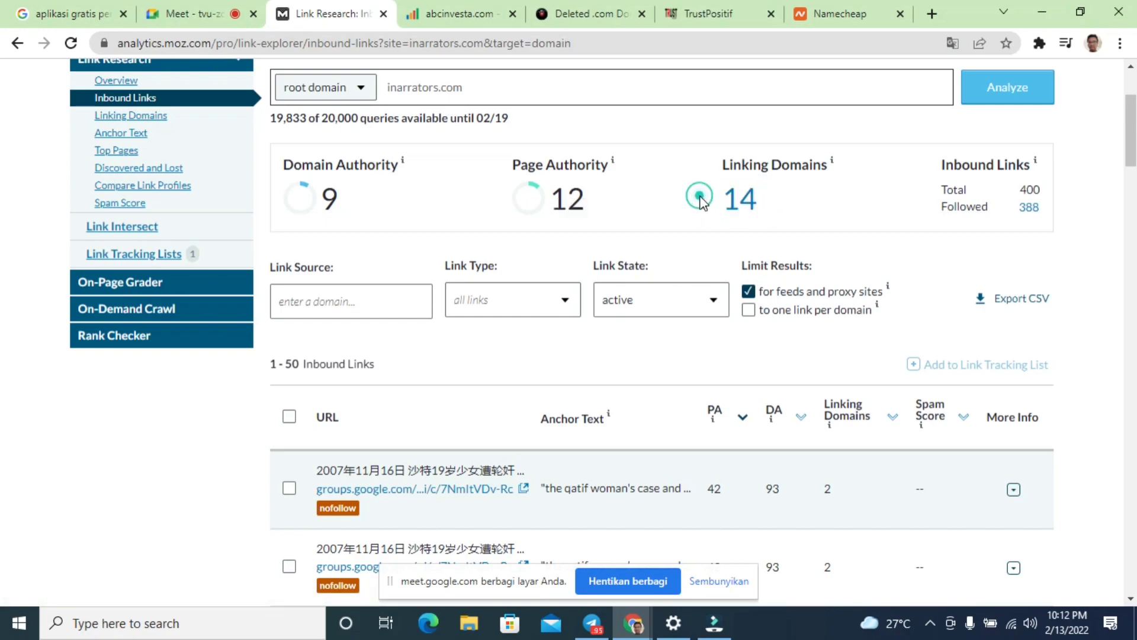
drag(1019, 187, 1041, 213)
click(1071, 190)
scroll(859, 322, down, 5)
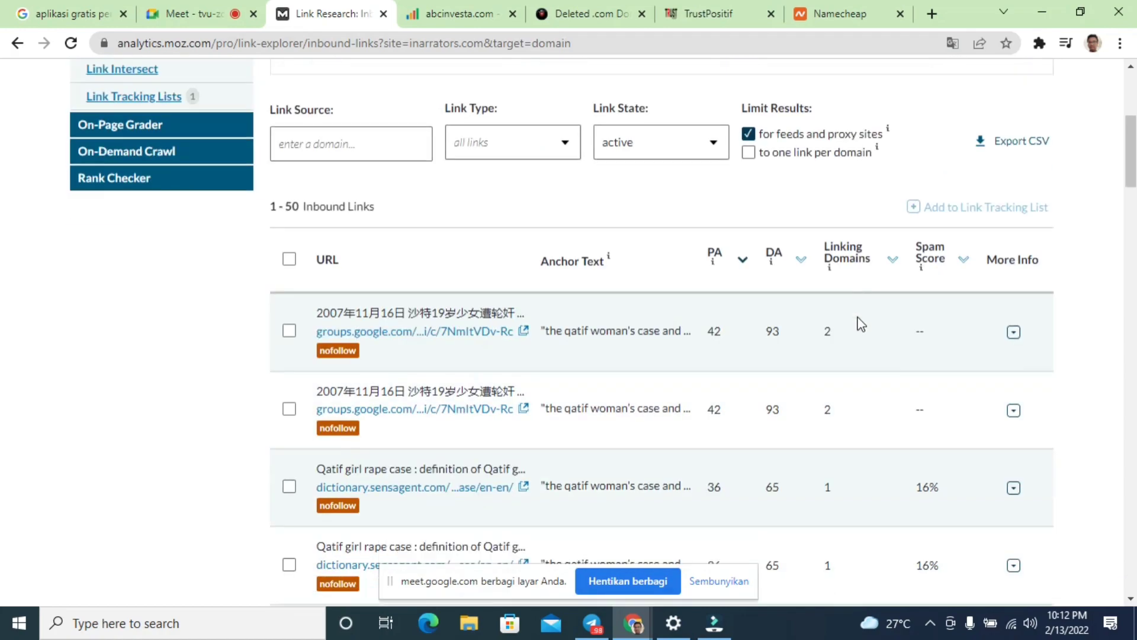
scroll(860, 324, up, 7)
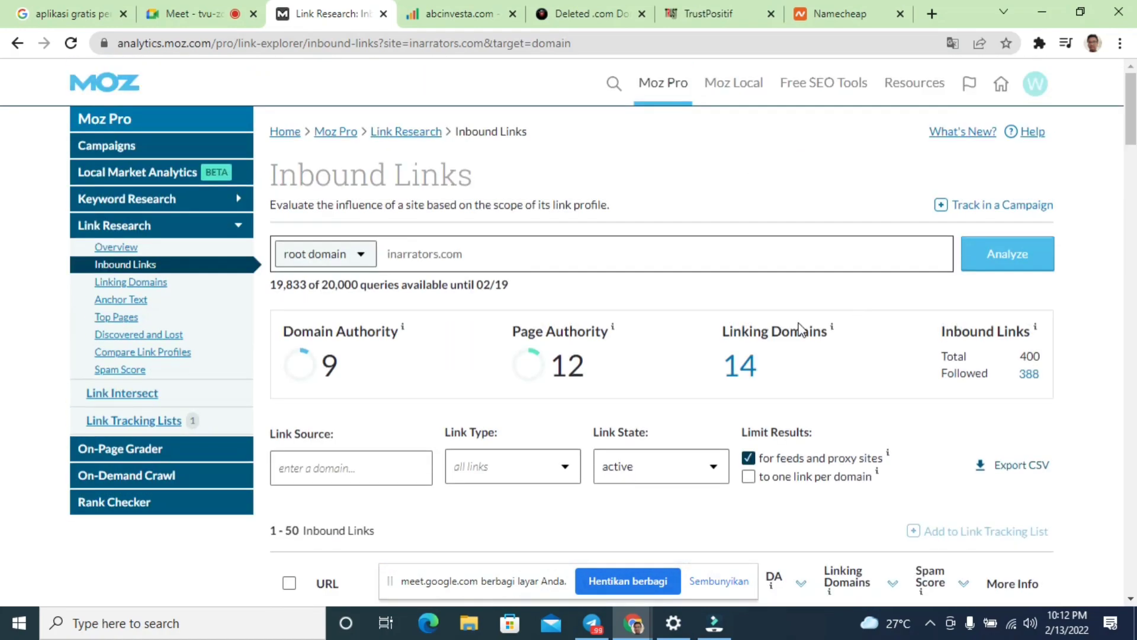
Step: Switch to SEOprofiler and get the link data for inarrators.com
click(457, 13)
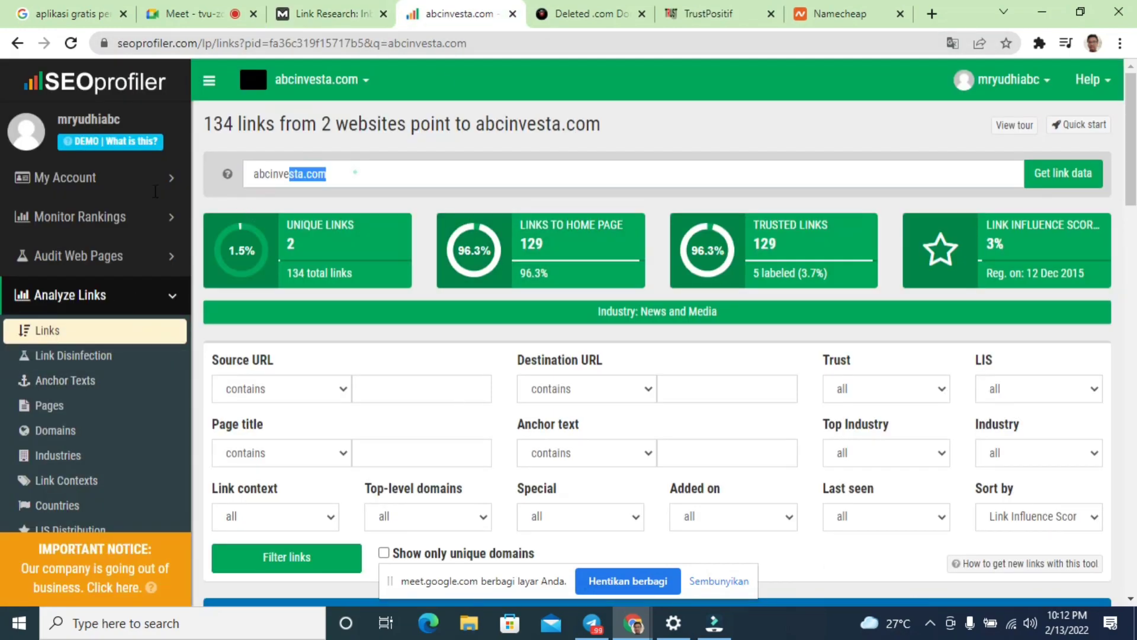
key(ctrl+a)
text(inarrators.com)
click(1032, 175)
mouse_move(1029, 224)
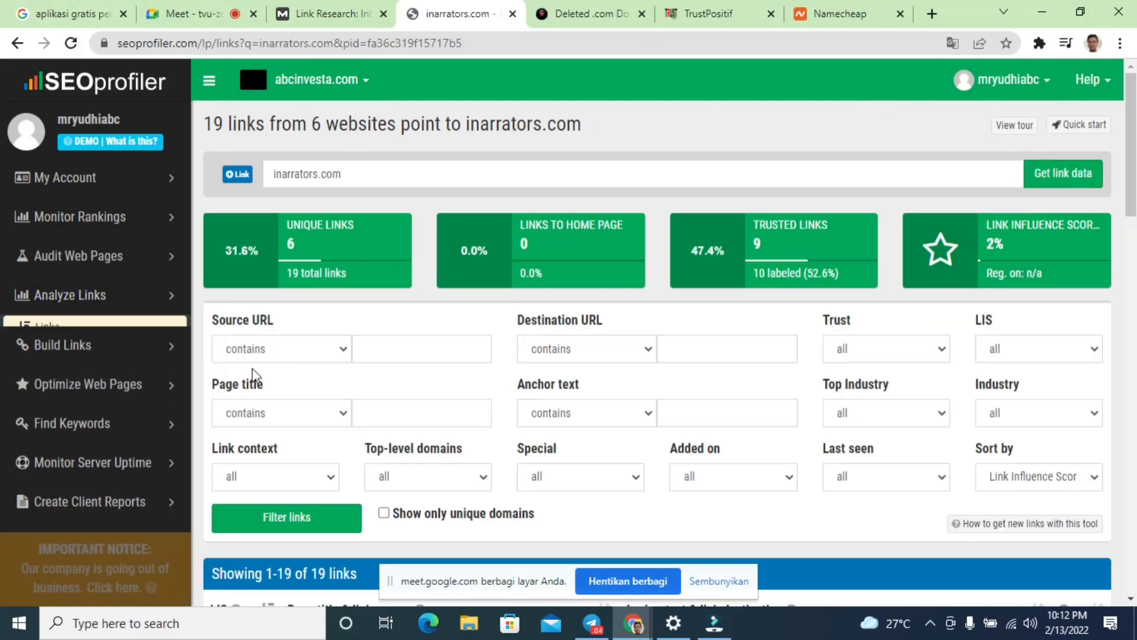
Step: Review the link summary and the list of links pointing to inarrators.com in SEOprofiler
click(202, 127)
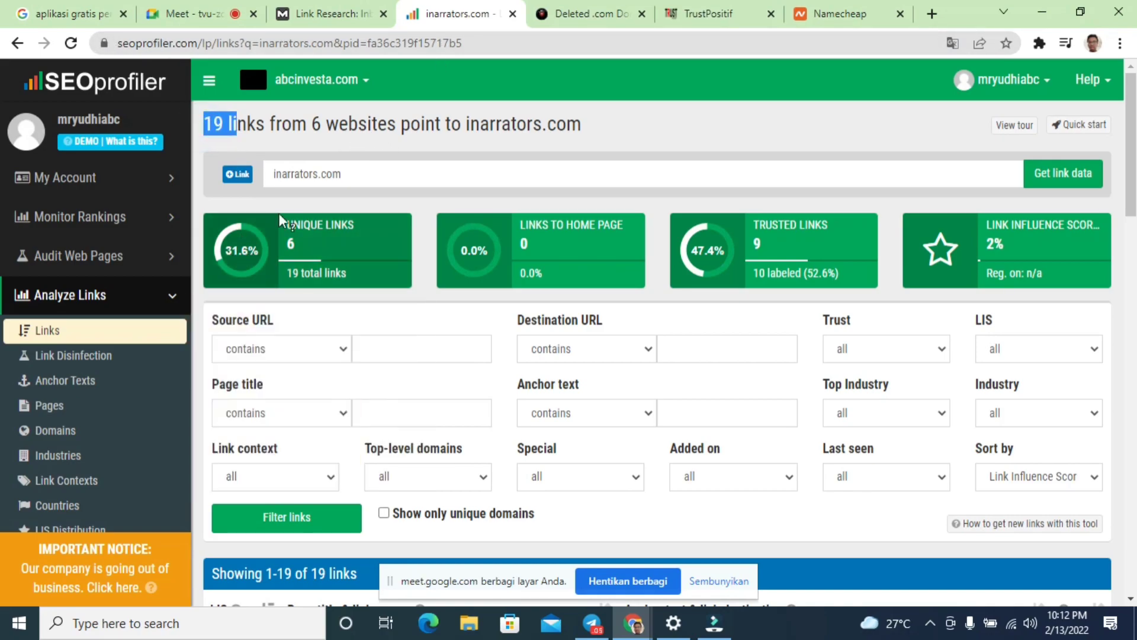
scroll(497, 222, down, 10)
scroll(571, 285, down, 12)
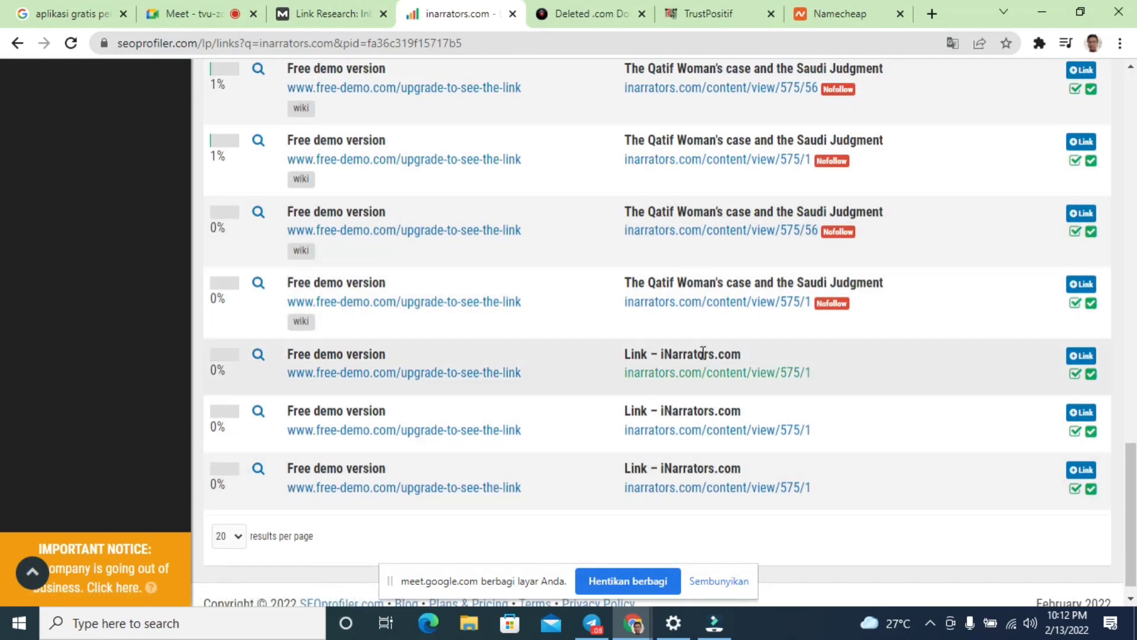
scroll(599, 414, up, 8)
Step: Switch to Moz Pro and inspect the source pages, anchor texts and nofollow labels of the inarrators.com inbound links
click(313, 13)
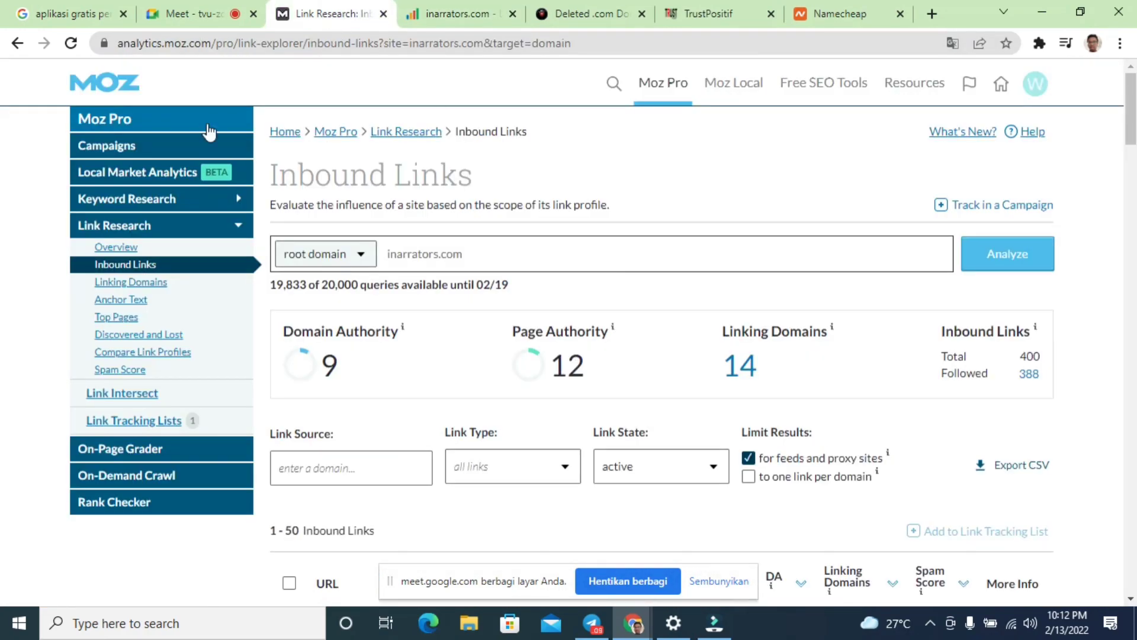
scroll(863, 407, down, 7)
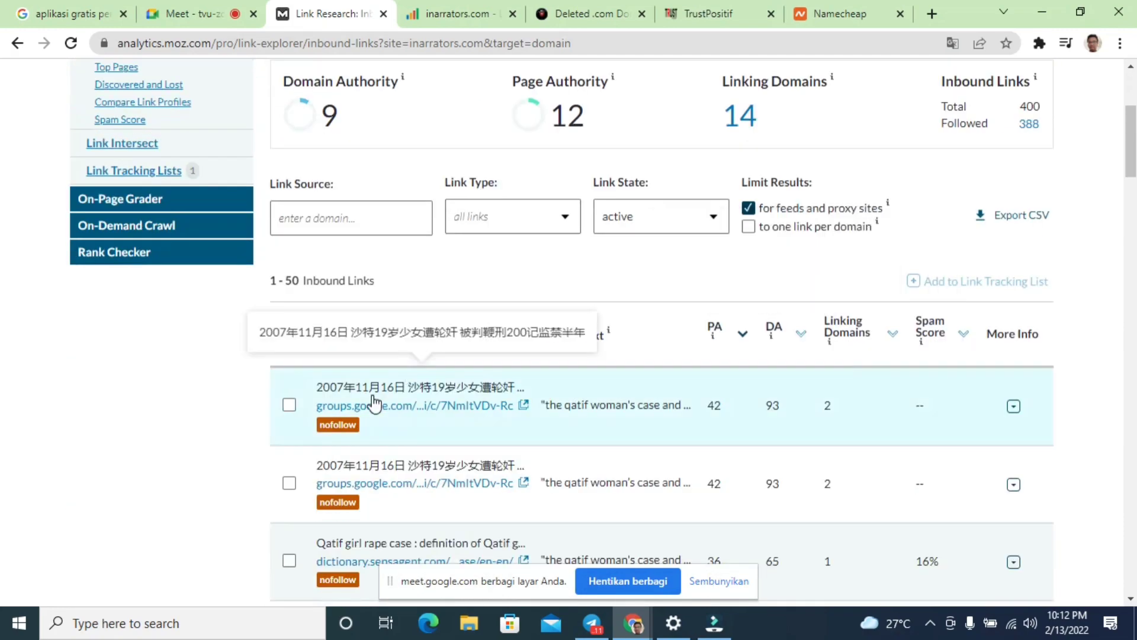
scroll(416, 337, down, 10)
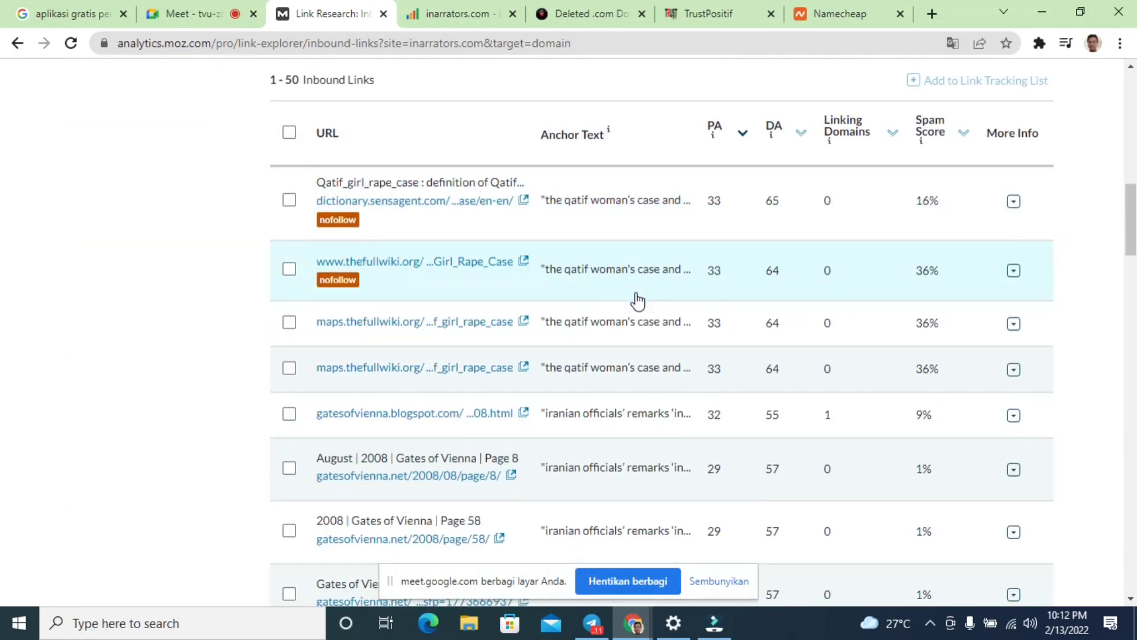
scroll(637, 300, down, 4)
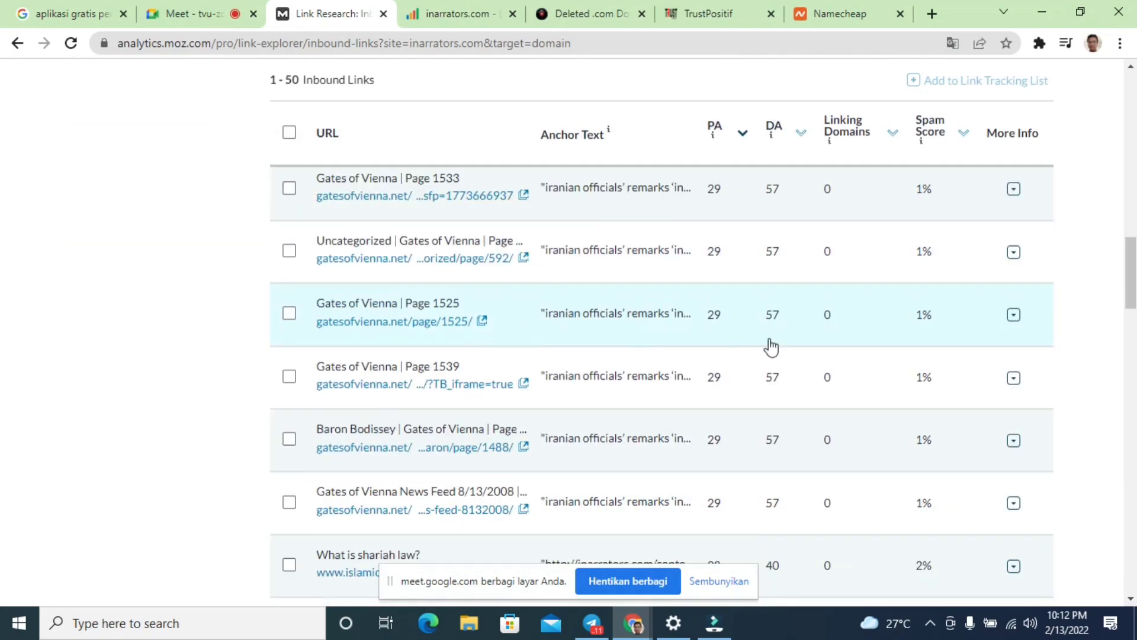
scroll(415, 450, up, 10)
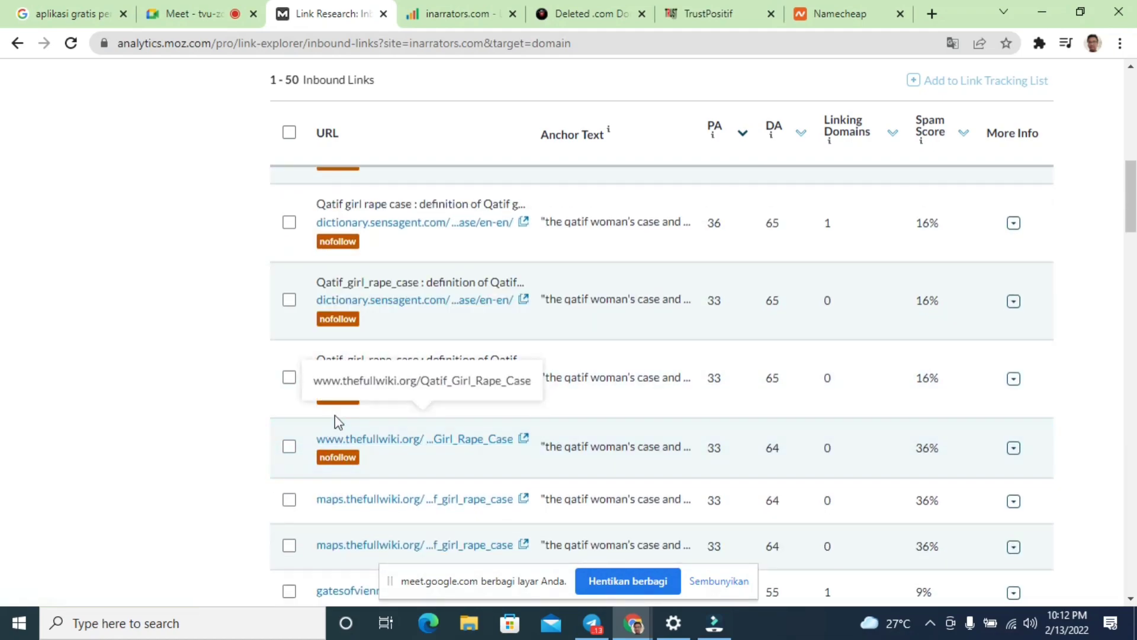
scroll(321, 265, up, 3)
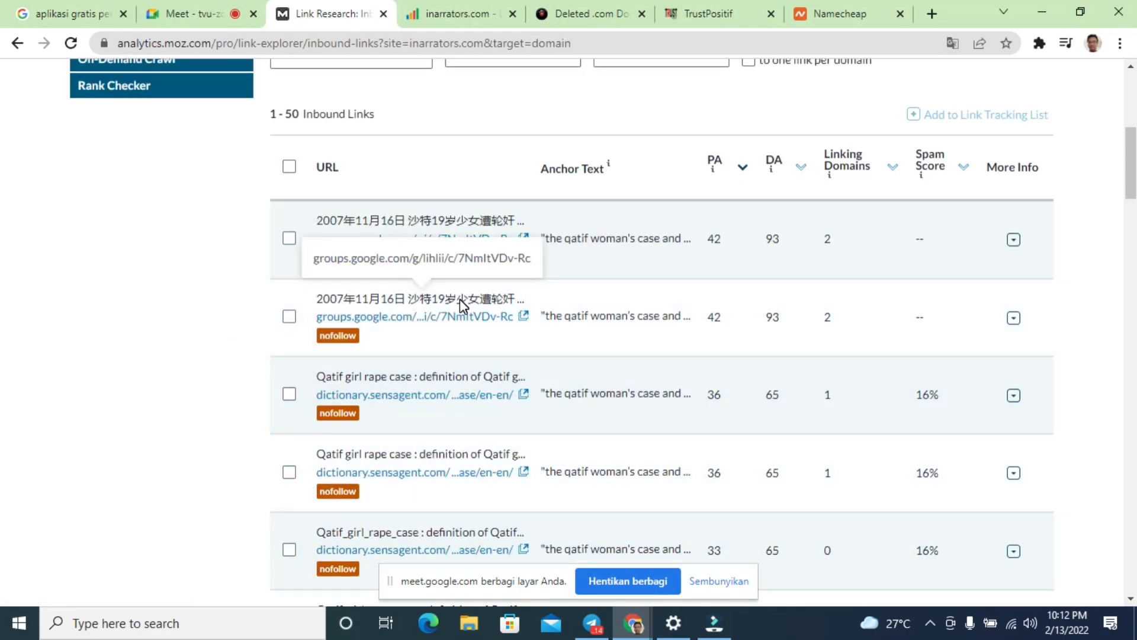
scroll(599, 417, up, 5)
scroll(600, 411, up, 1)
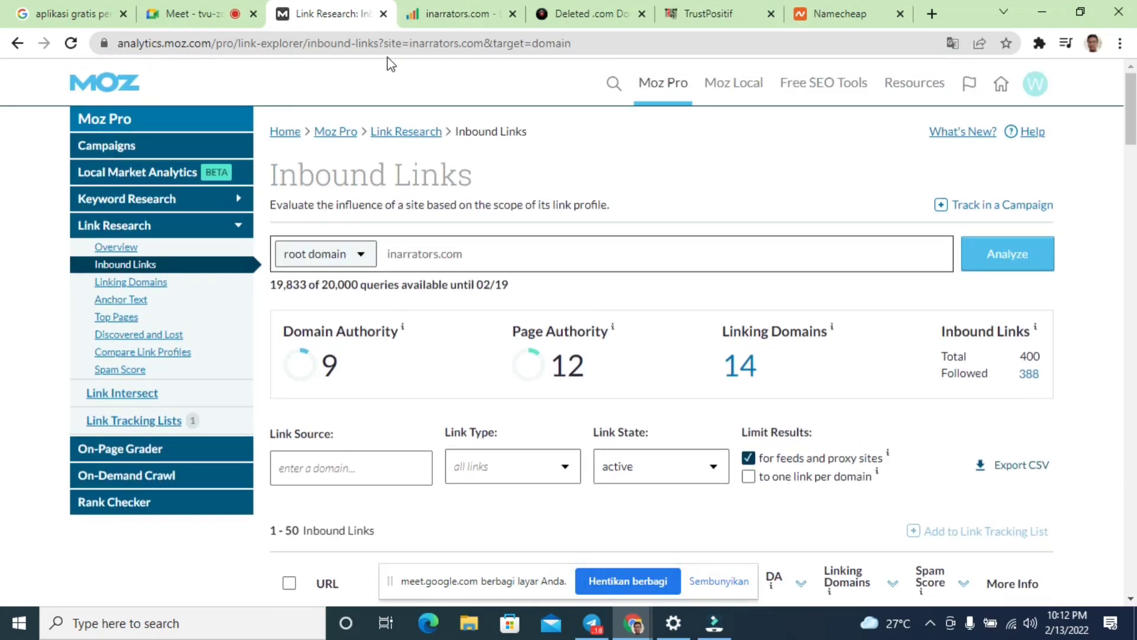
Step: Check the inarrators.com listing on ExpiredDomains.net, and return to Moz Pro to re-examine its authority metrics and inbound links
click(596, 16)
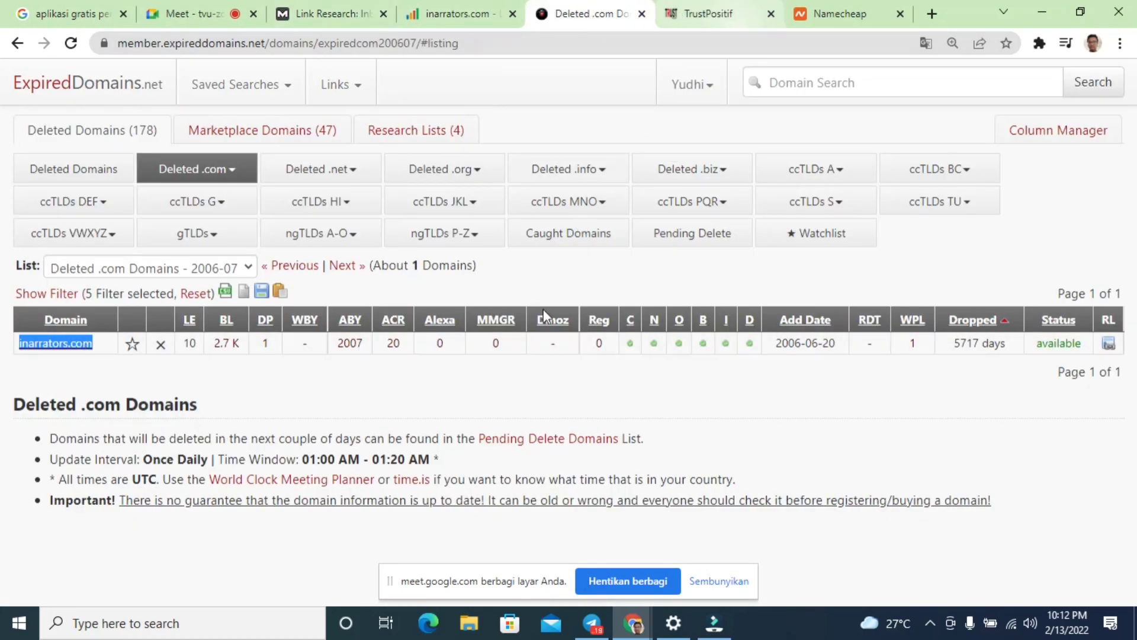
click(314, 16)
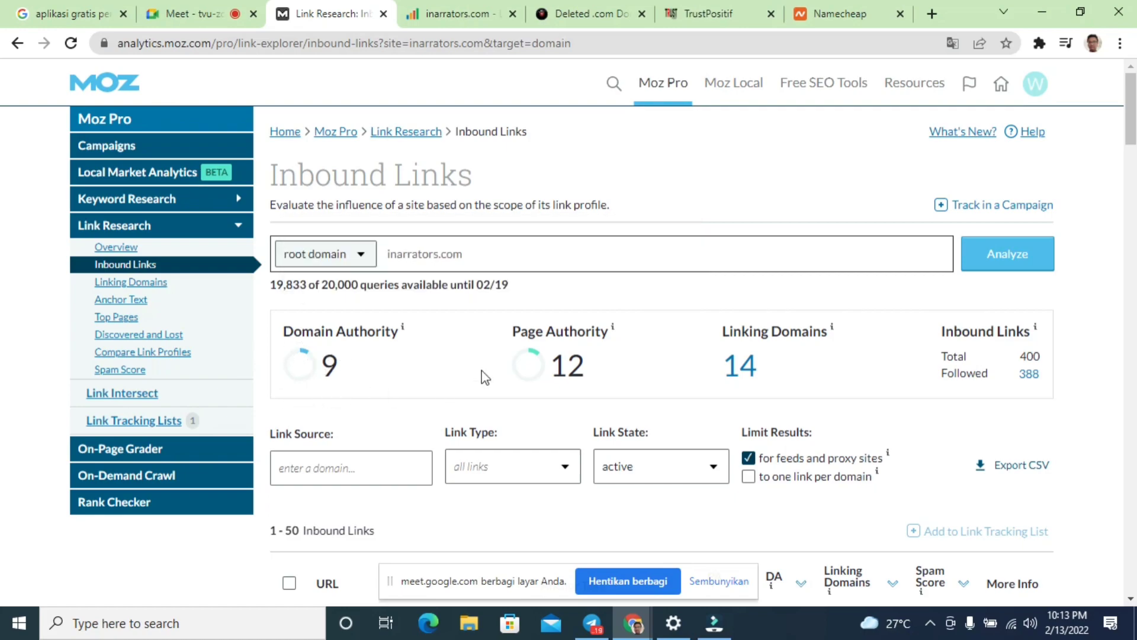
scroll(535, 271, down, 3)
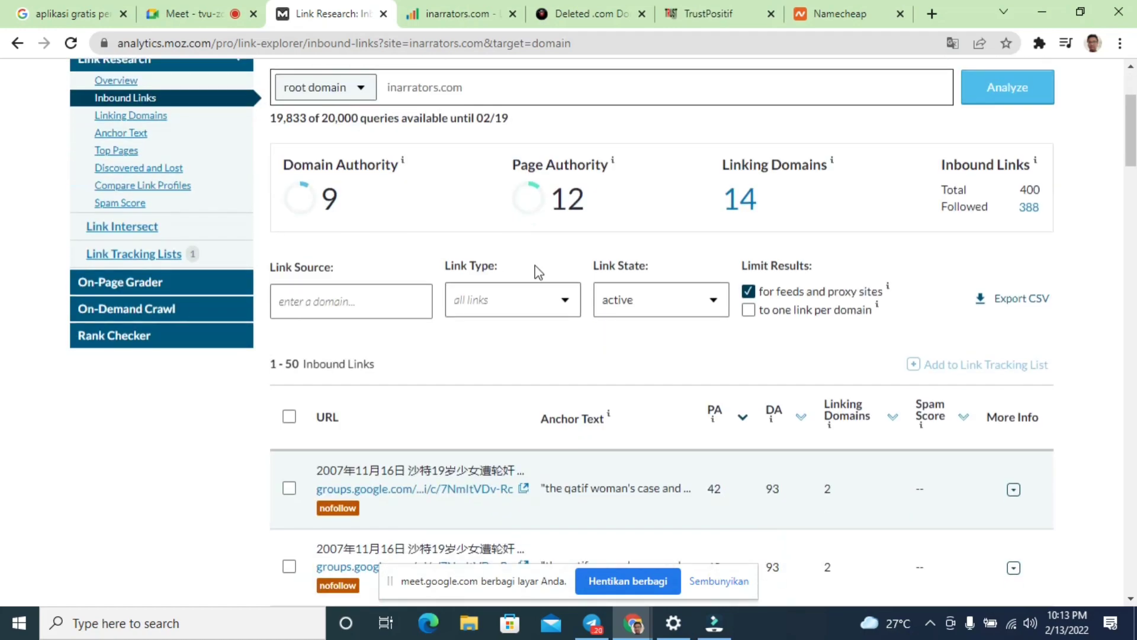
scroll(513, 300, down, 3)
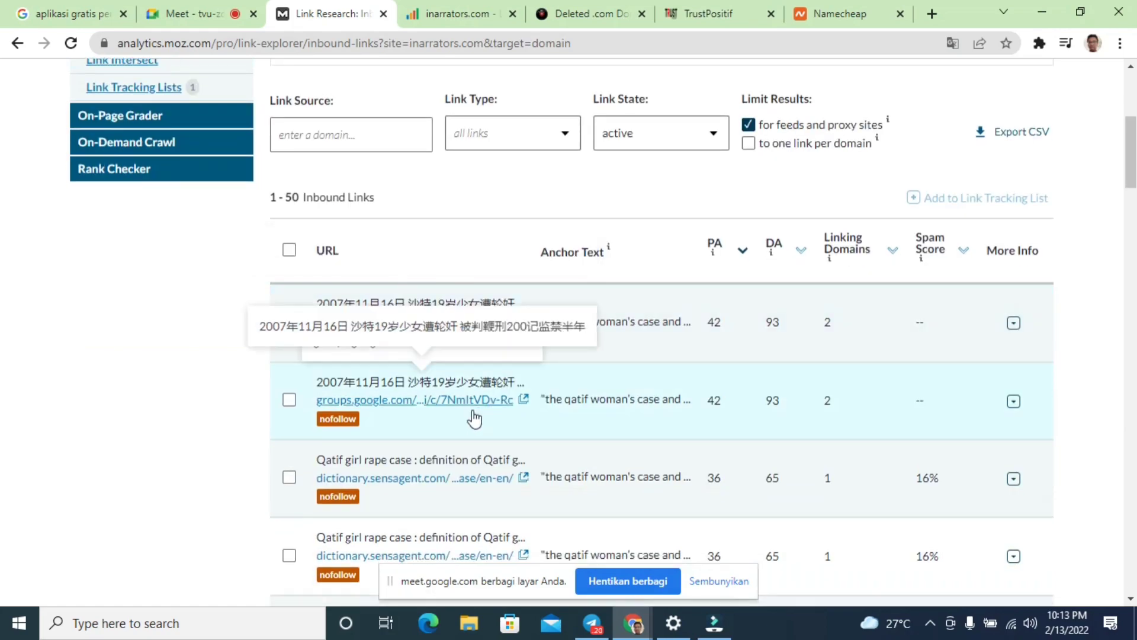
scroll(622, 370, up, 6)
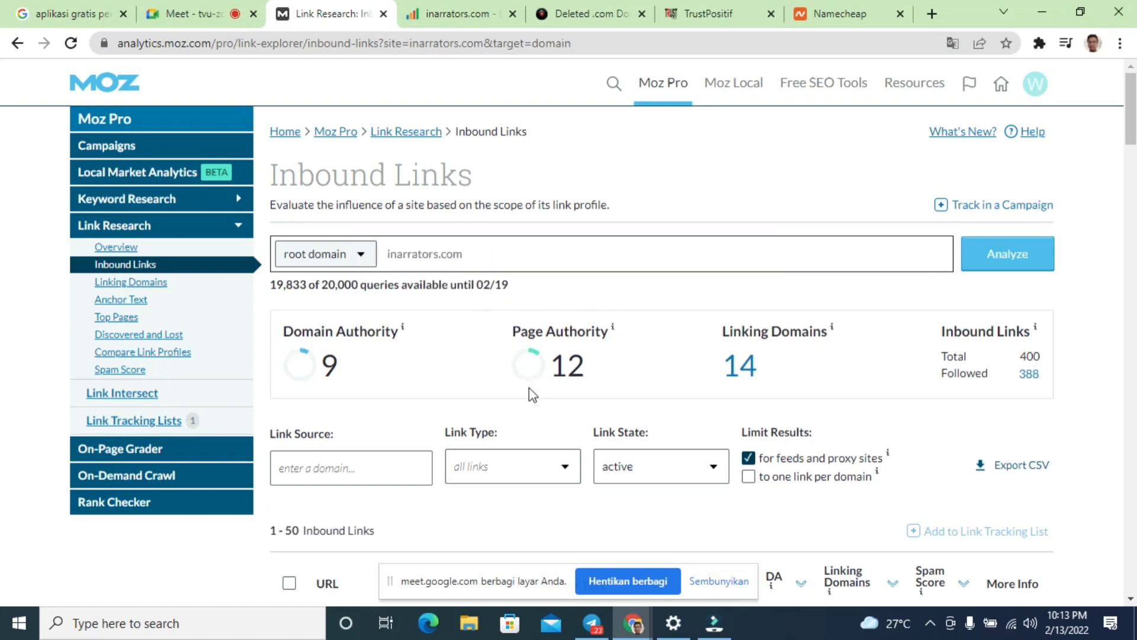
scroll(457, 406, down, 10)
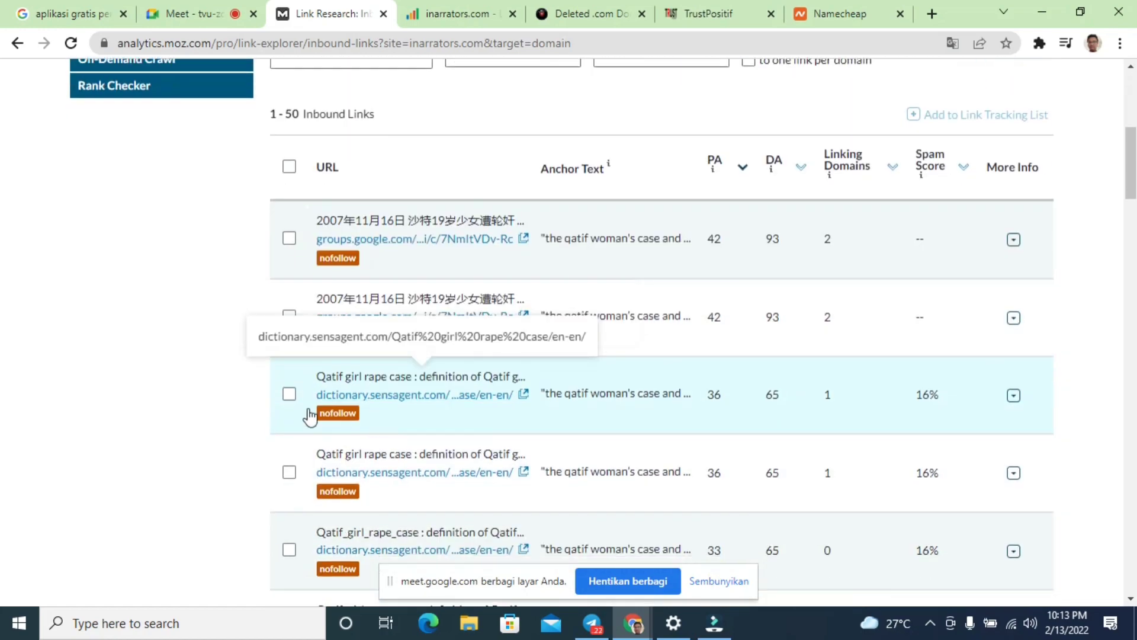
scroll(44, 360, down, 3)
scroll(28, 401, up, 3)
scroll(28, 401, down, 4)
scroll(34, 405, up, 10)
scroll(35, 405, up, 4)
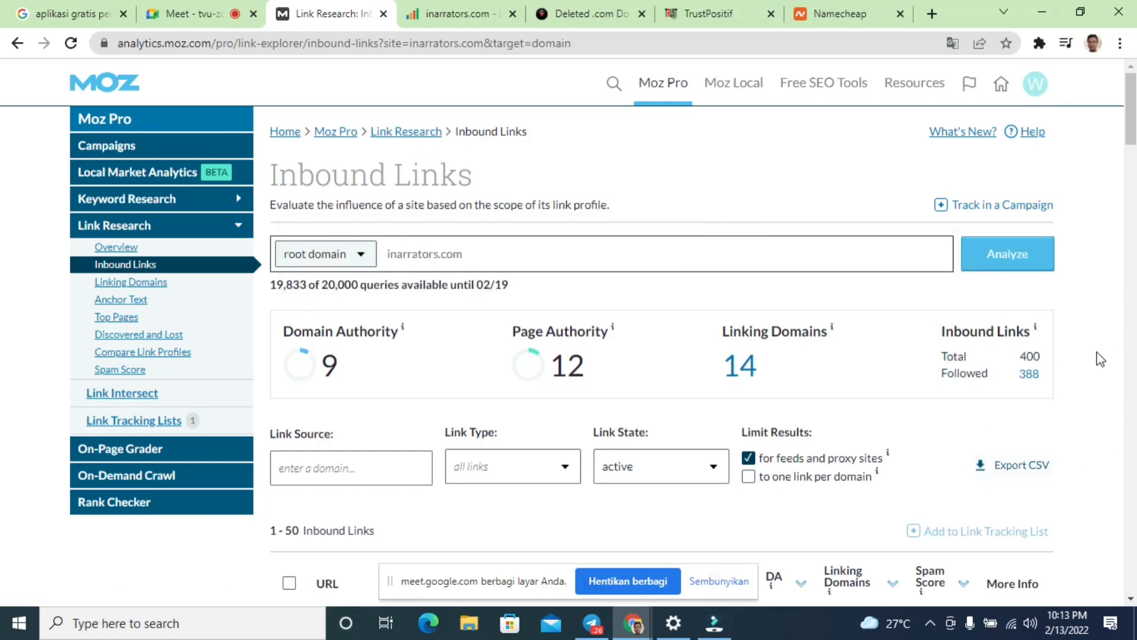
Step: Compare the total and followed Inbound Links figures with the link list in the inarrators.com report
drag(1106, 350, 1081, 391)
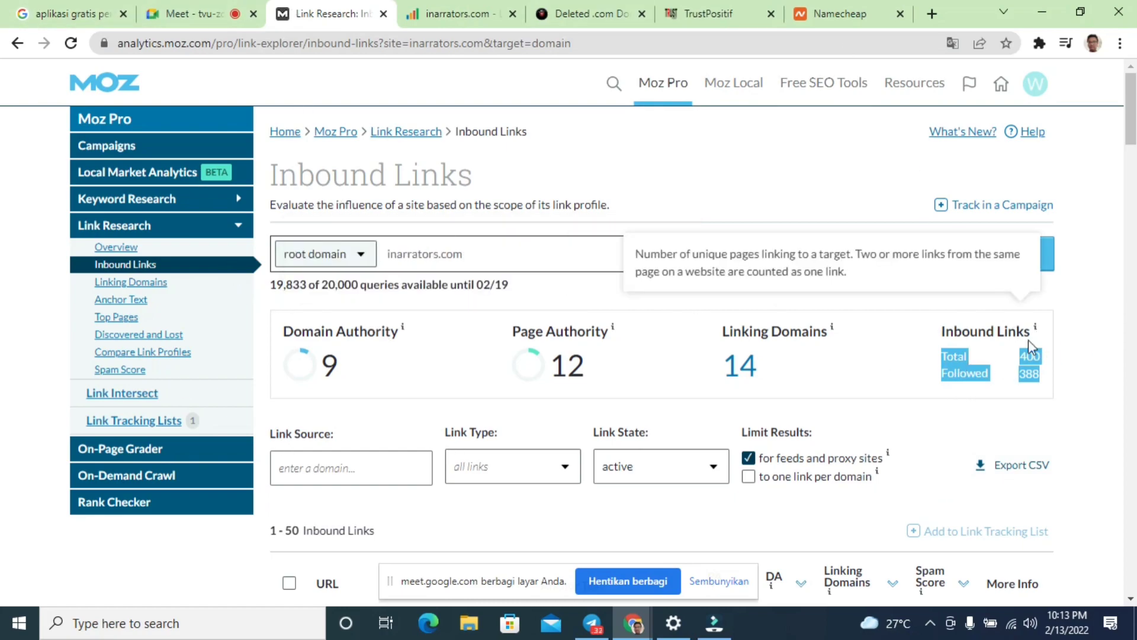
click(987, 368)
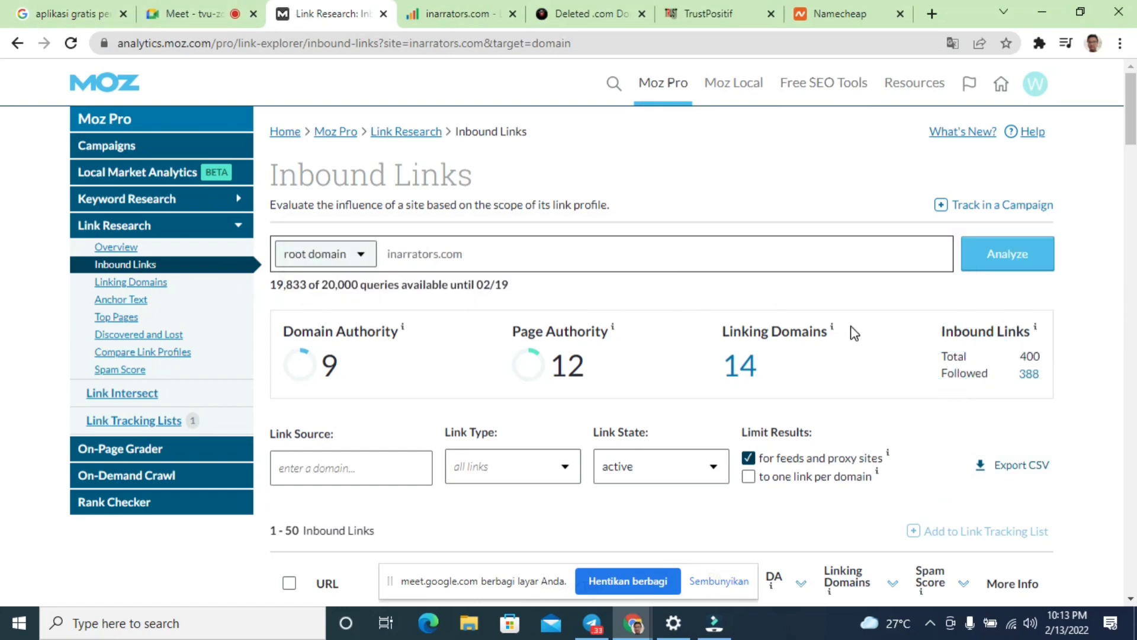
drag(938, 361, 1034, 384)
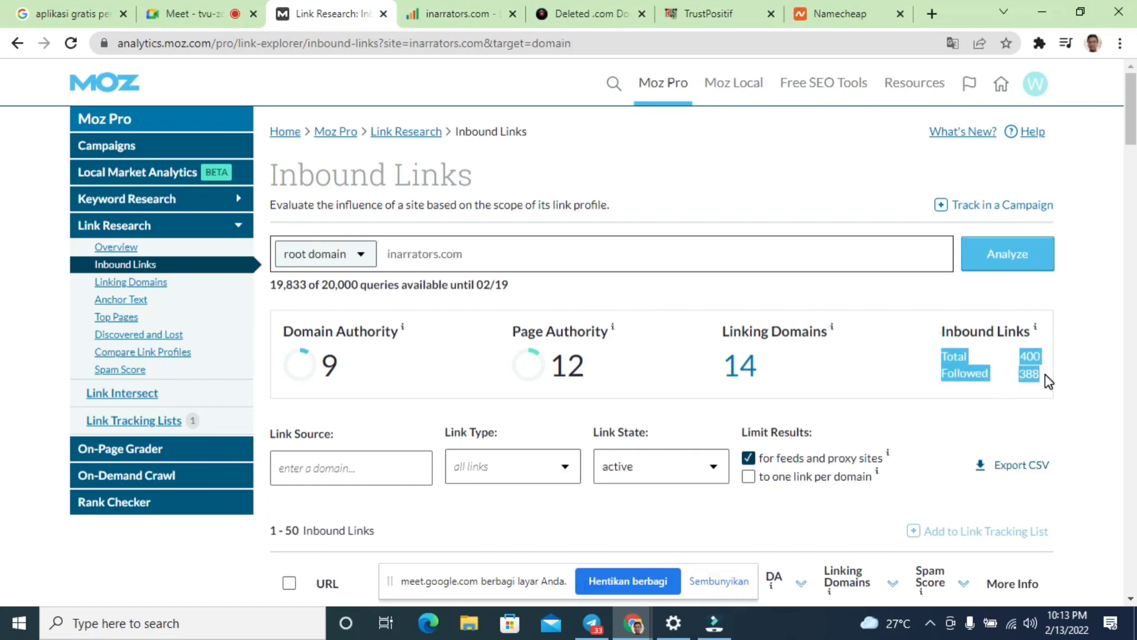
scroll(734, 422, down, 3)
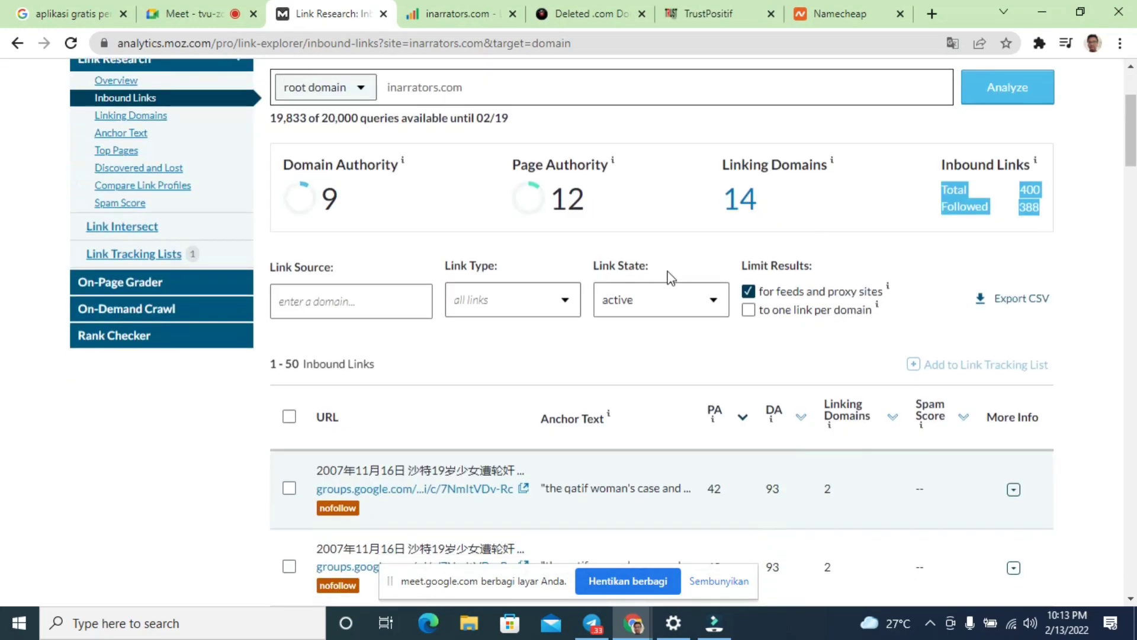
scroll(838, 320, down, 1)
scroll(837, 320, up, 5)
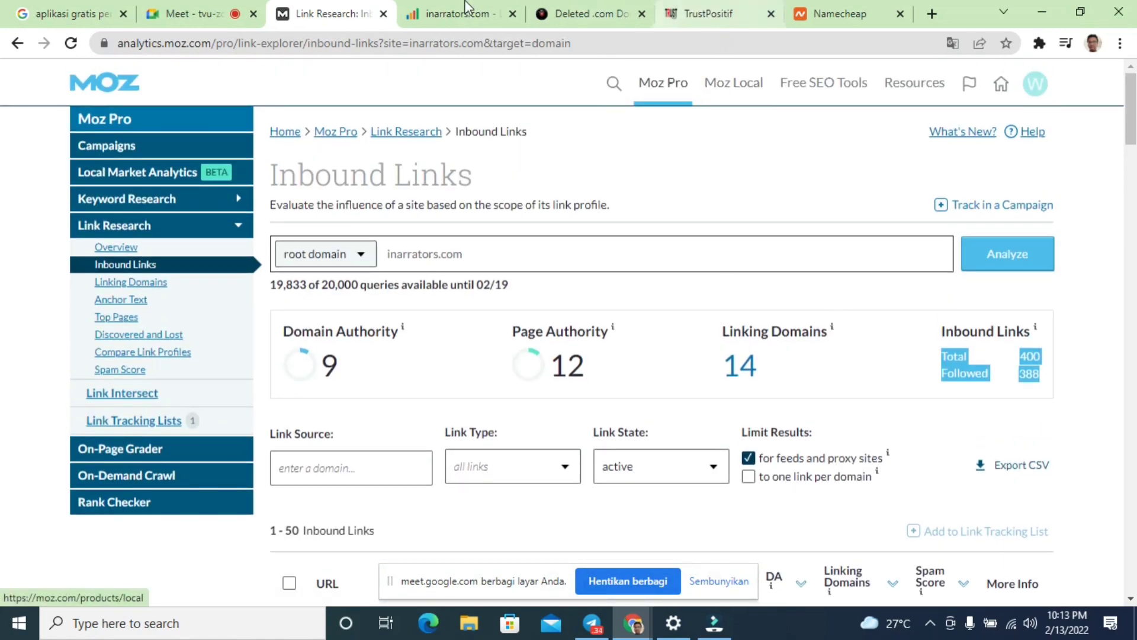
Step: Switch to ExpiredDomains.net, go to the Deleted .com Domains list for 2006-10 and copy the domain Worlds-Best-Pharmacy.com
click(581, 13)
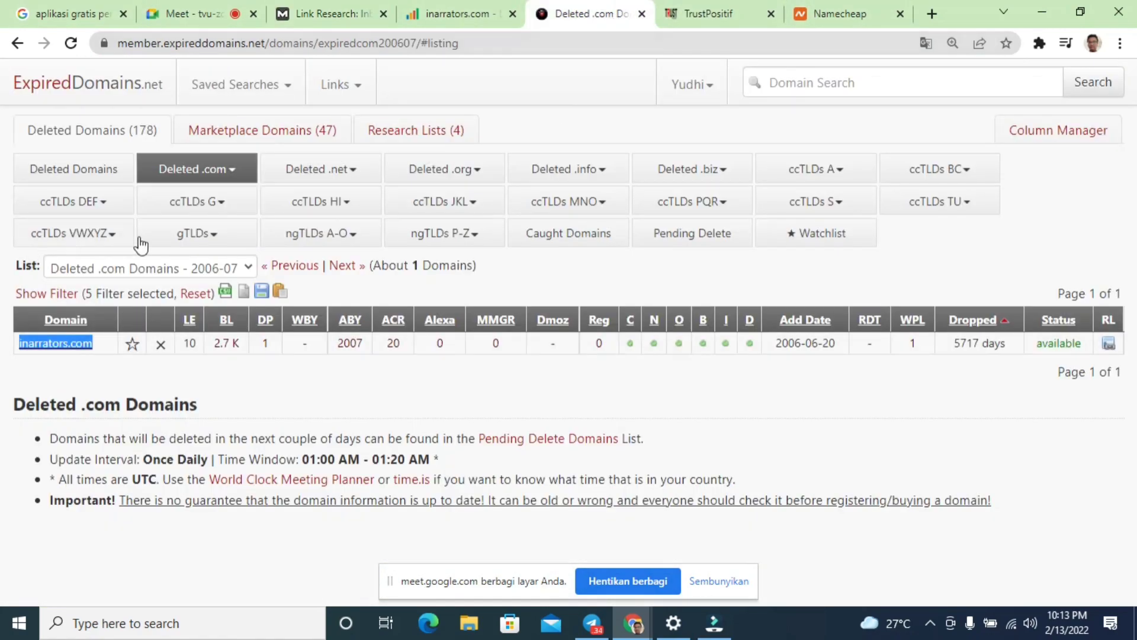
click(308, 267)
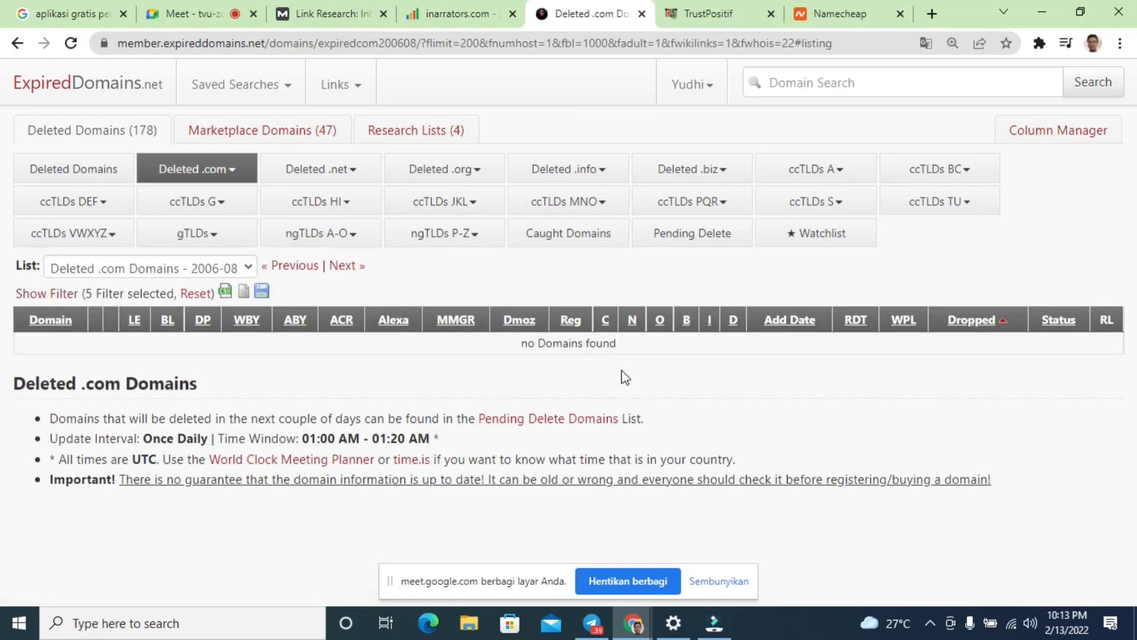
click(303, 266)
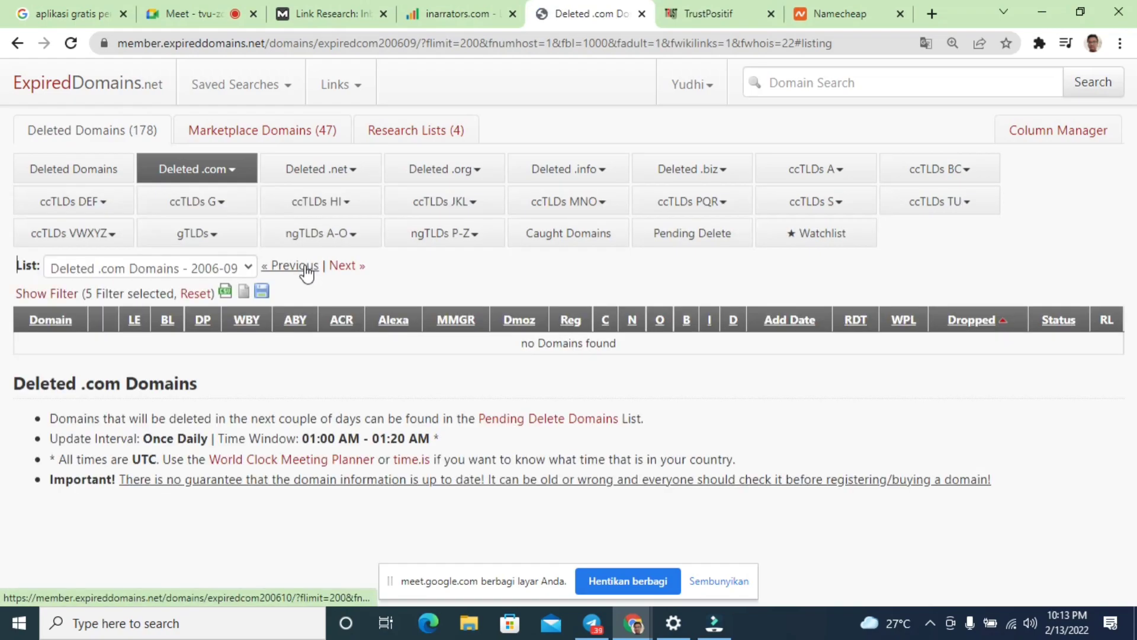
click(305, 266)
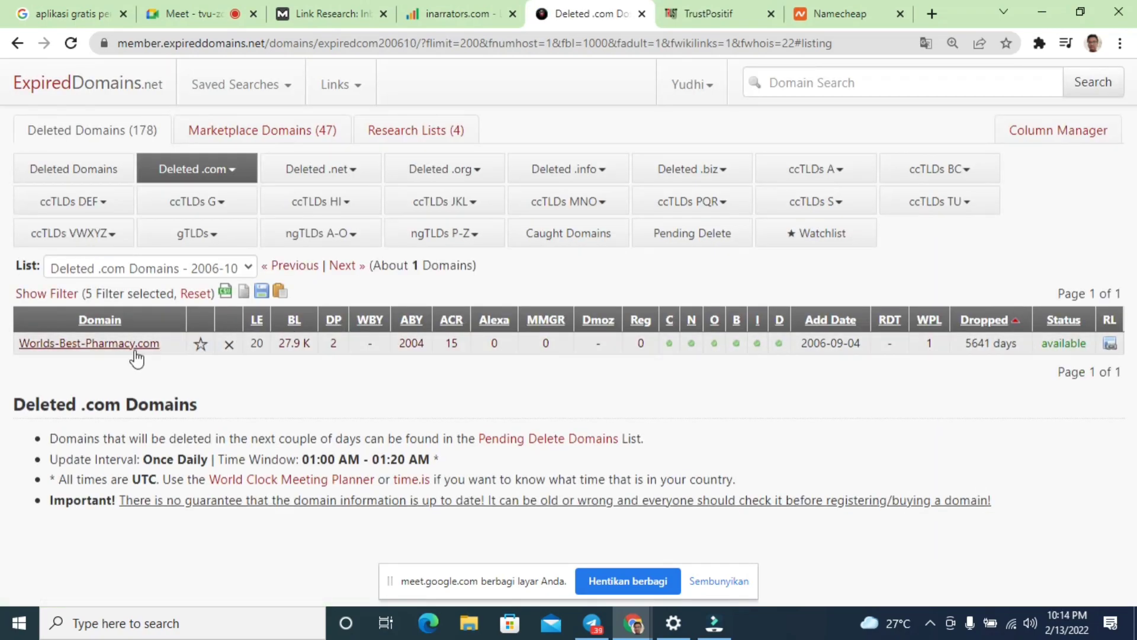
drag(166, 343, 17, 345)
key(ctrl+c)
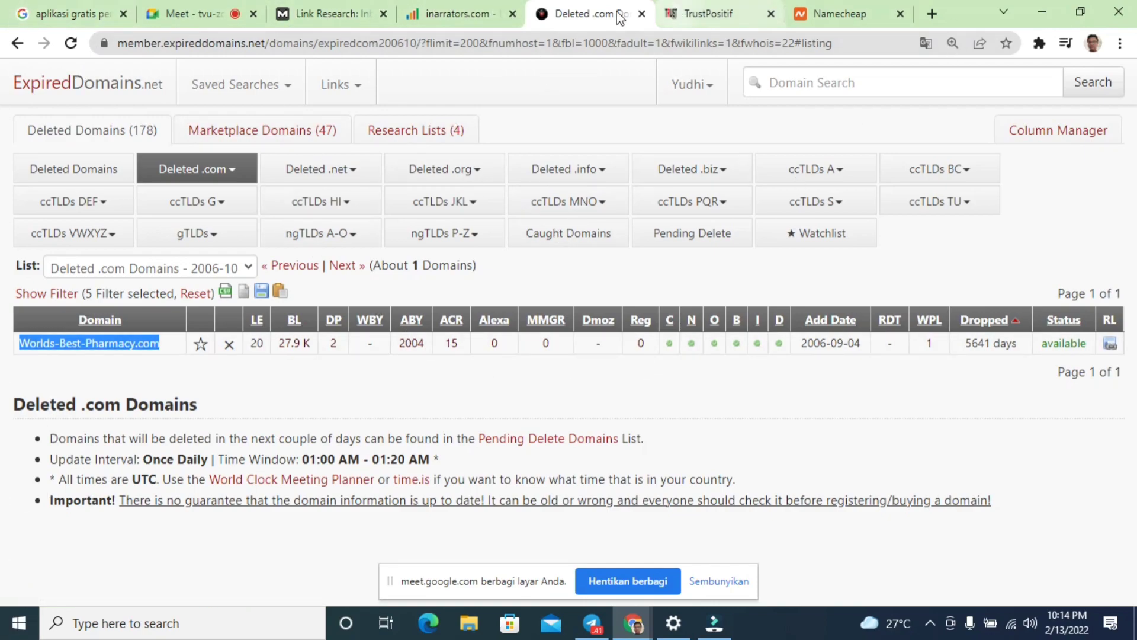
Step: Switch to Namecheap and replace the domain in the availability search with the copied Worlds-Best-Pharmacy.com
click(499, 22)
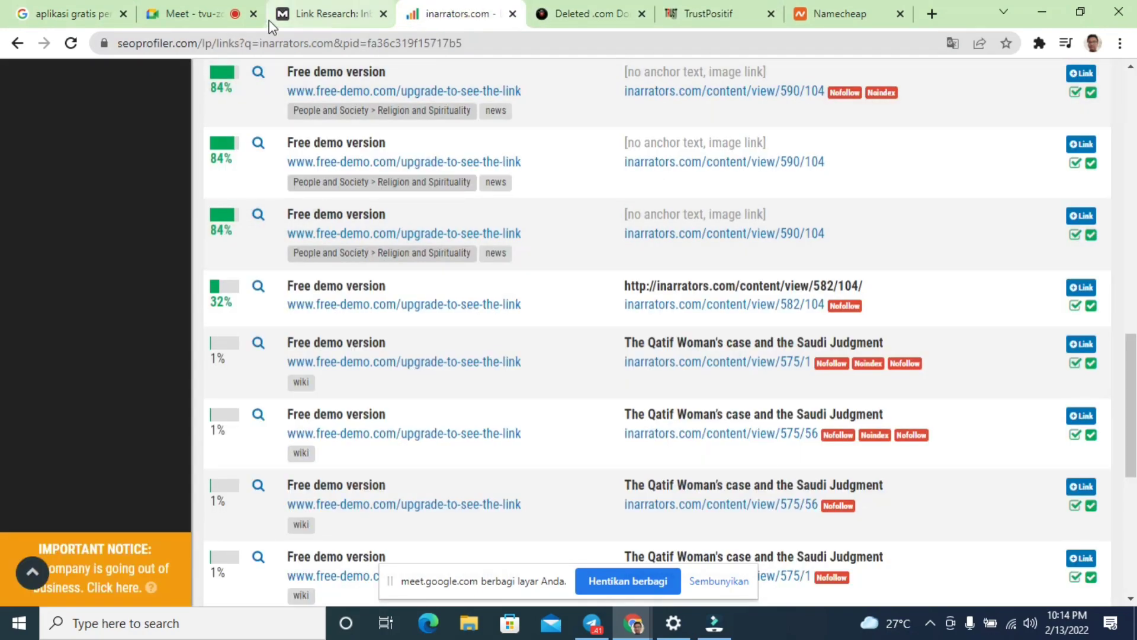
click(841, 19)
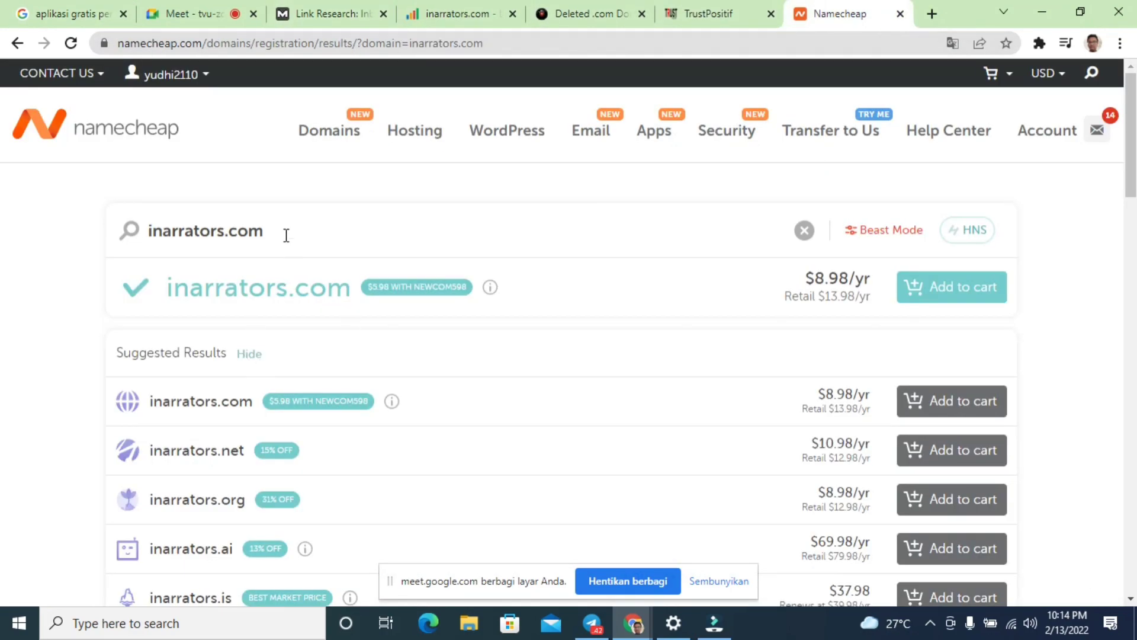
drag(286, 235, 116, 231)
key(ctrl+v)
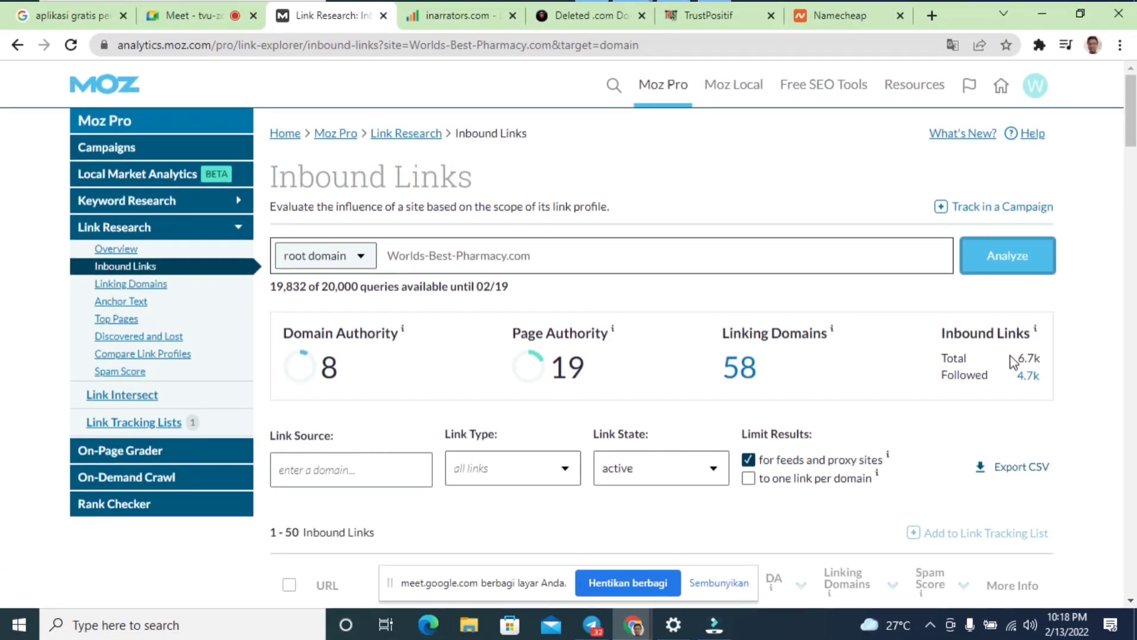
Step: Examine the Worlds-Best-Pharmacy.com Inbound Links report in Moz Pro, covering total links, source pages, anchor texts, nofollow labels and spam scores
drag(1010, 355, 1041, 359)
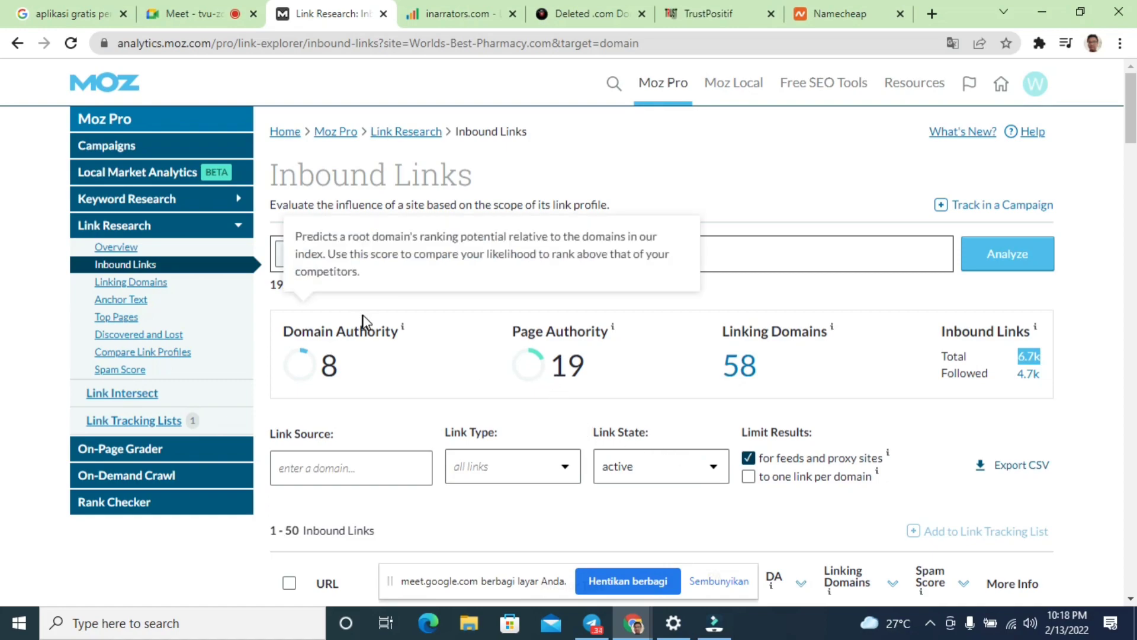
scroll(393, 352, down, 7)
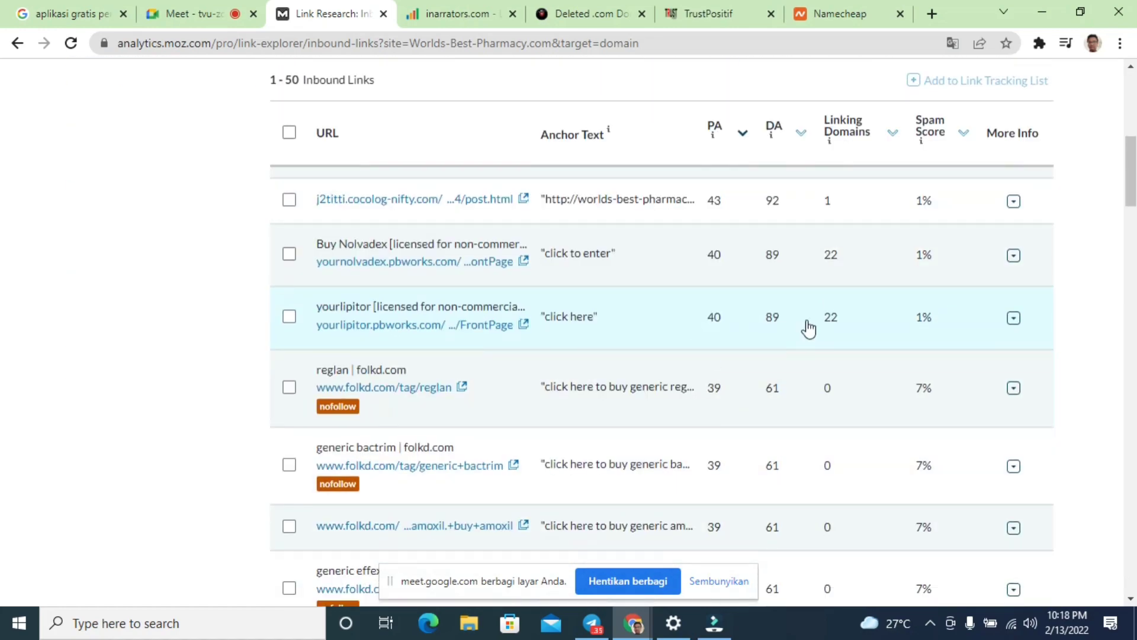
scroll(808, 325, down, 6)
scroll(808, 328, down, 2)
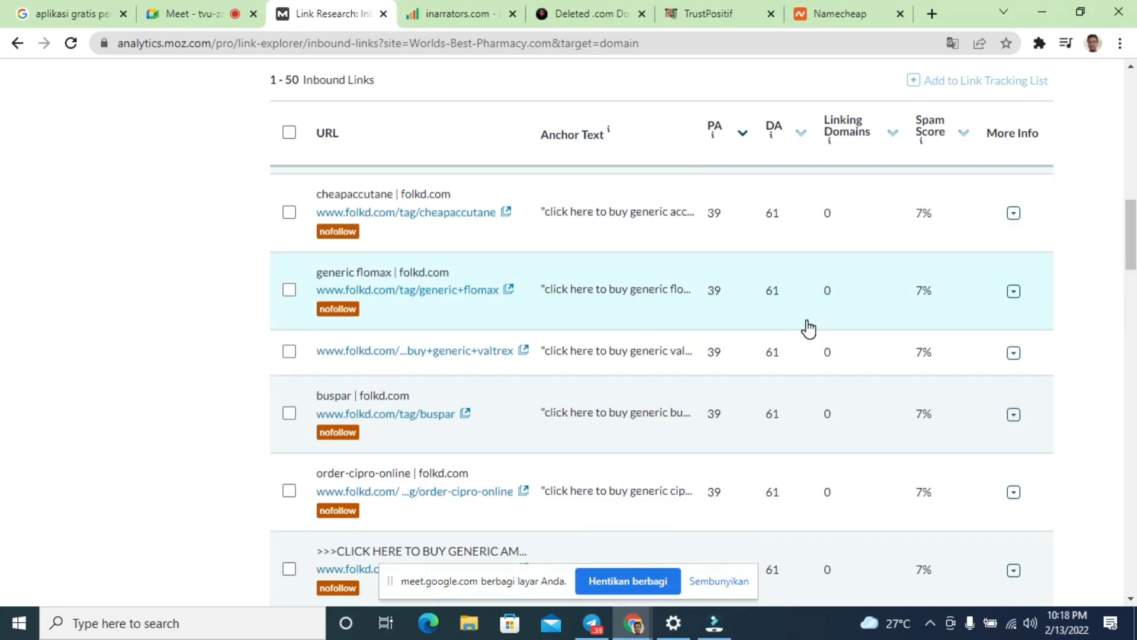
scroll(809, 329, down, 7)
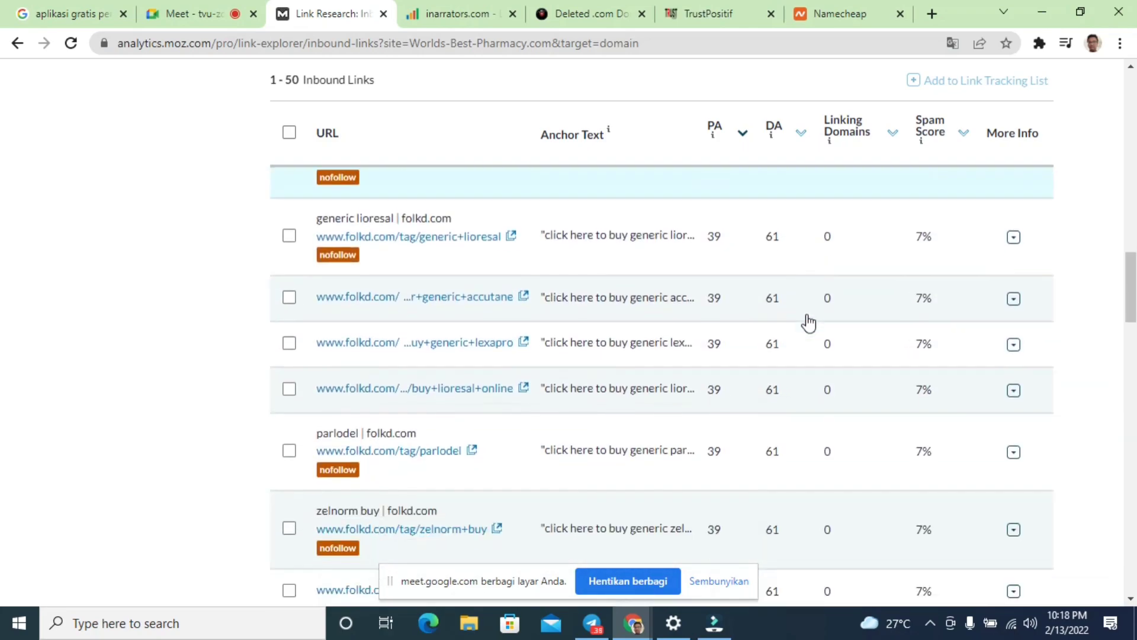
scroll(809, 319, down, 3)
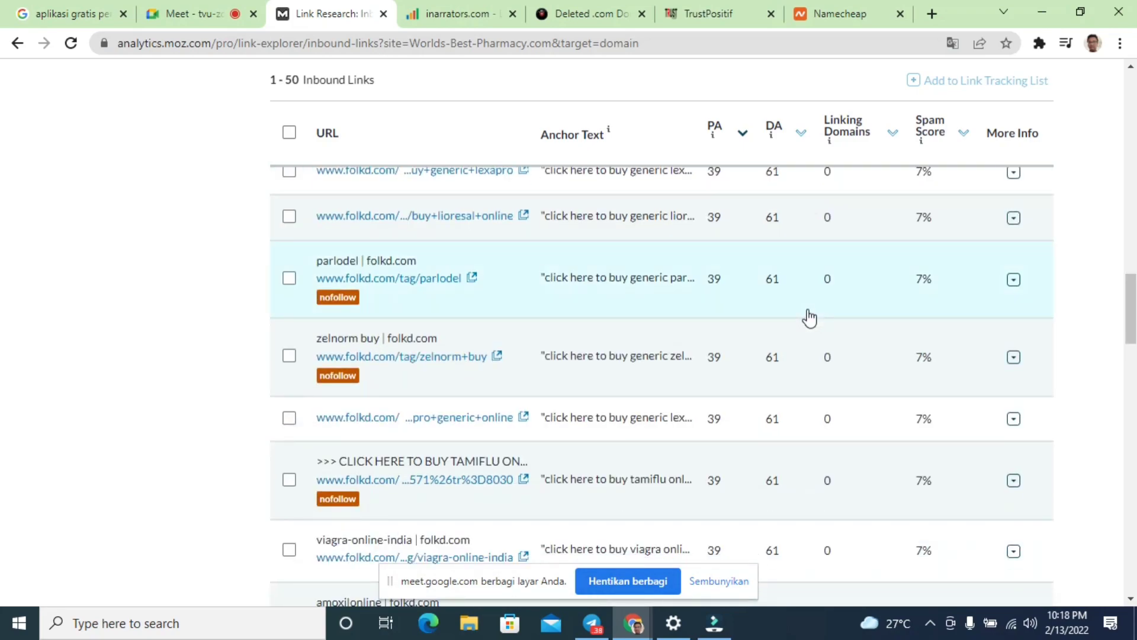
scroll(809, 318, down, 4)
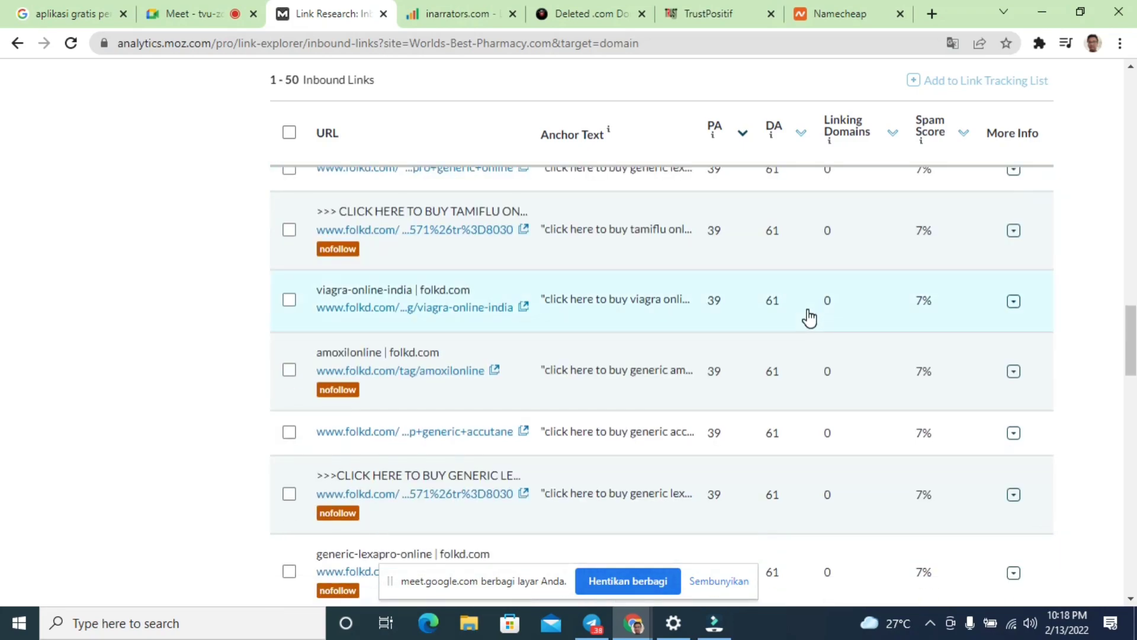
scroll(809, 319, down, 1)
scroll(810, 318, down, 9)
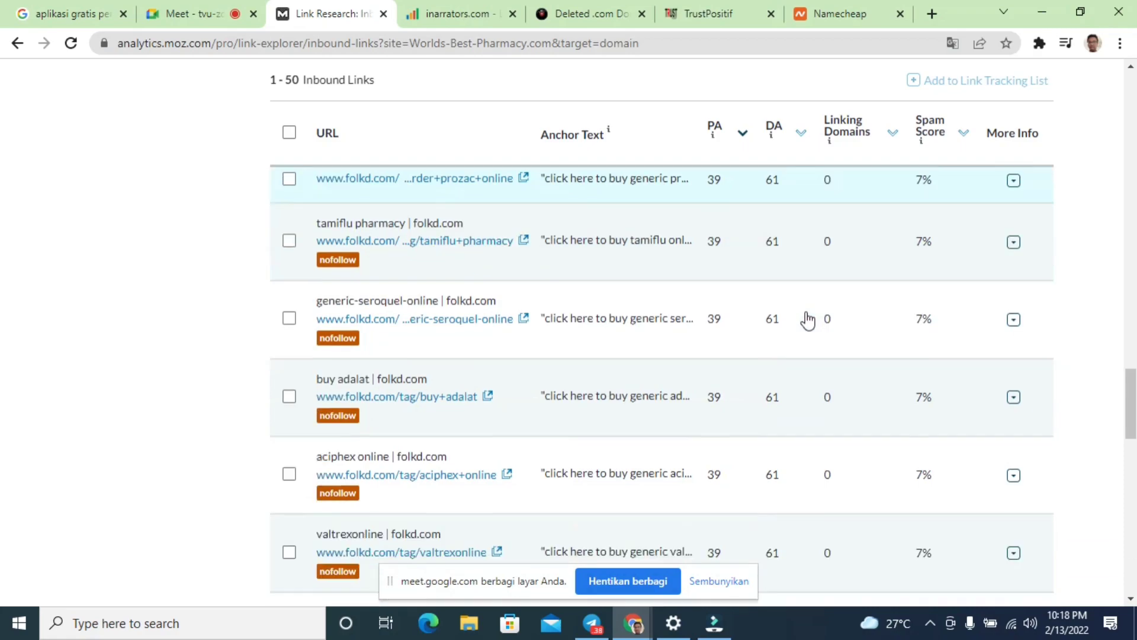
scroll(808, 321, down, 8)
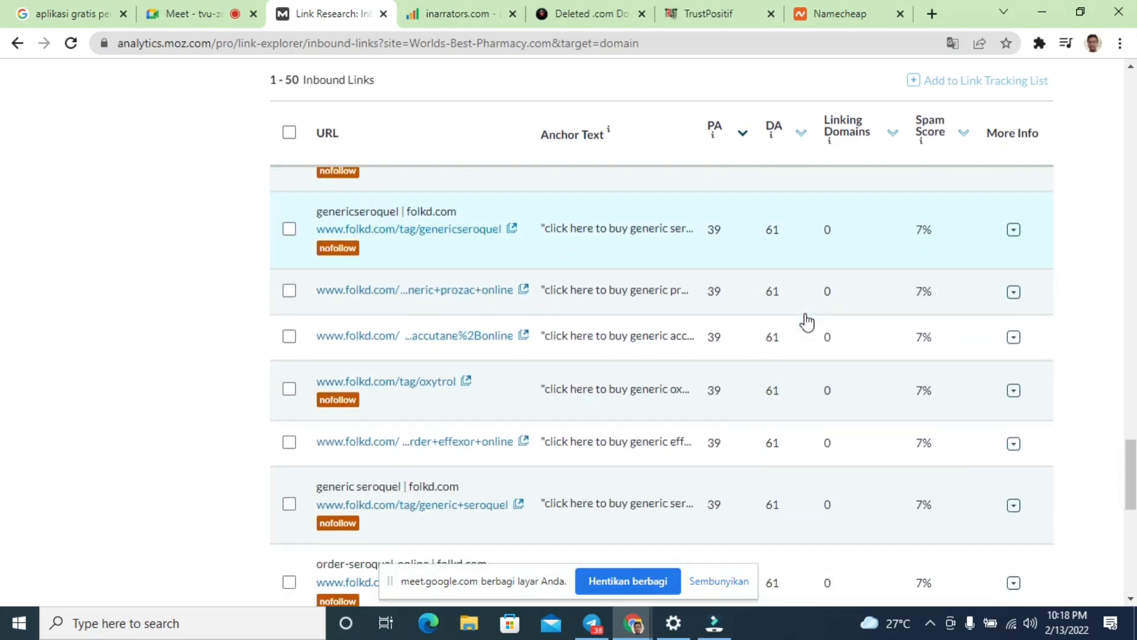
scroll(806, 322, up, 20)
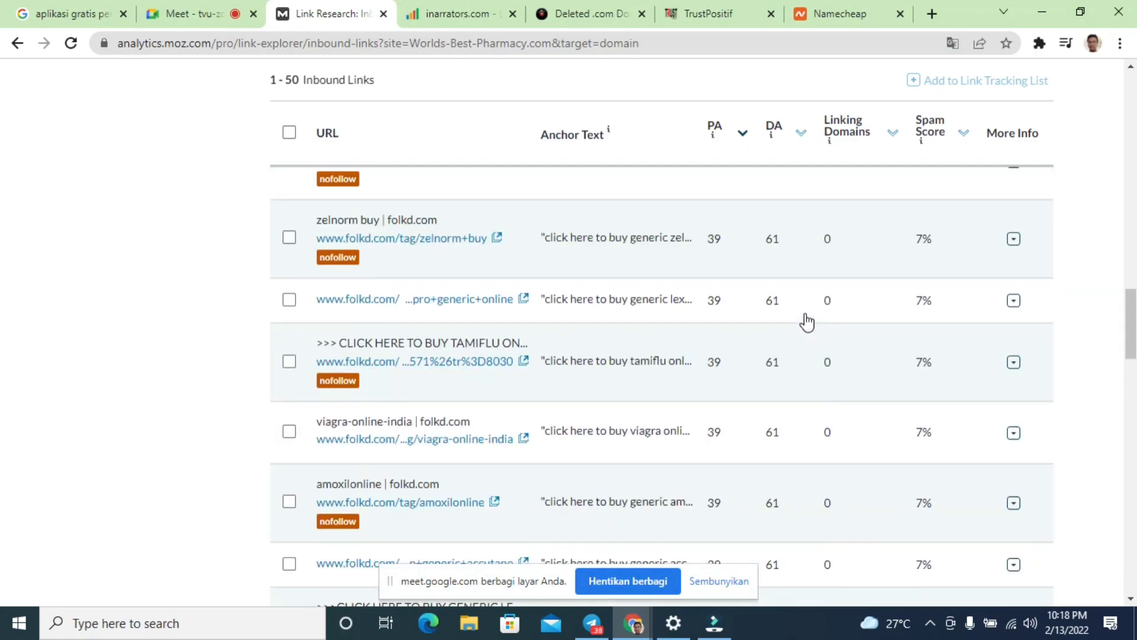
scroll(807, 322, up, 20)
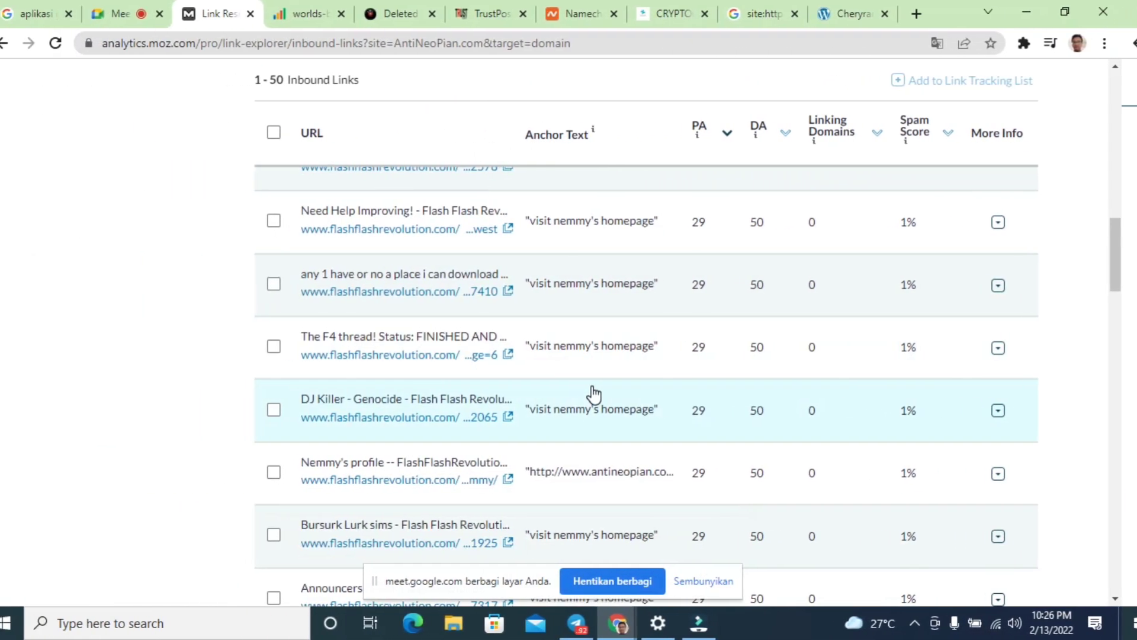
Step: Inspect the source pages and anchor texts of the AntiNeoPian.com inbound links
scroll(594, 392, down, 10)
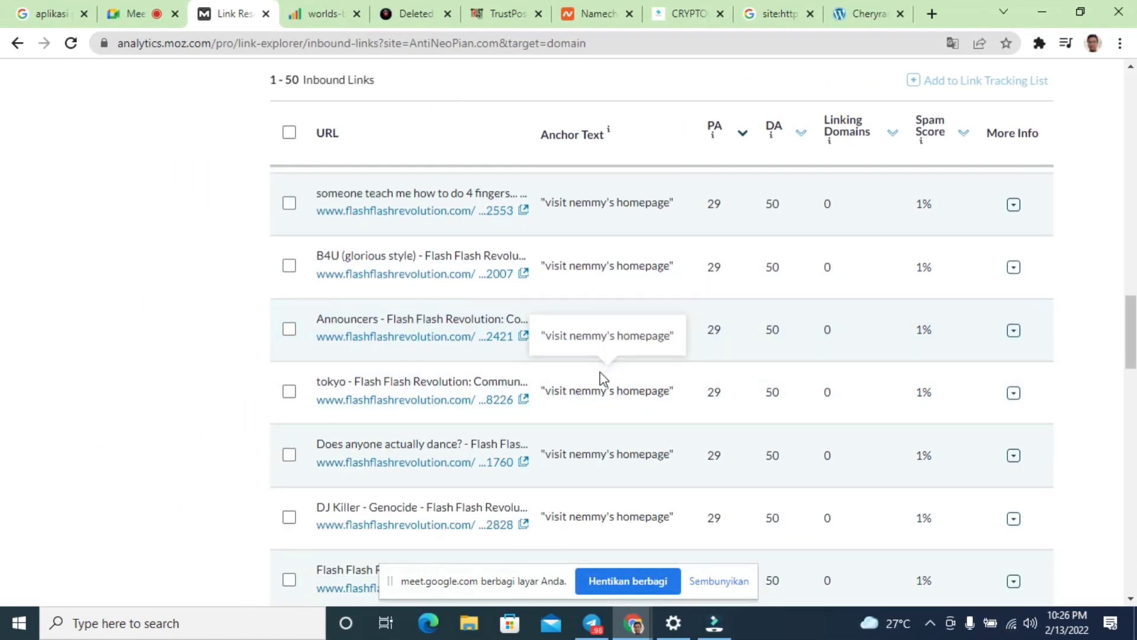
scroll(602, 377, down, 4)
scroll(585, 374, up, 15)
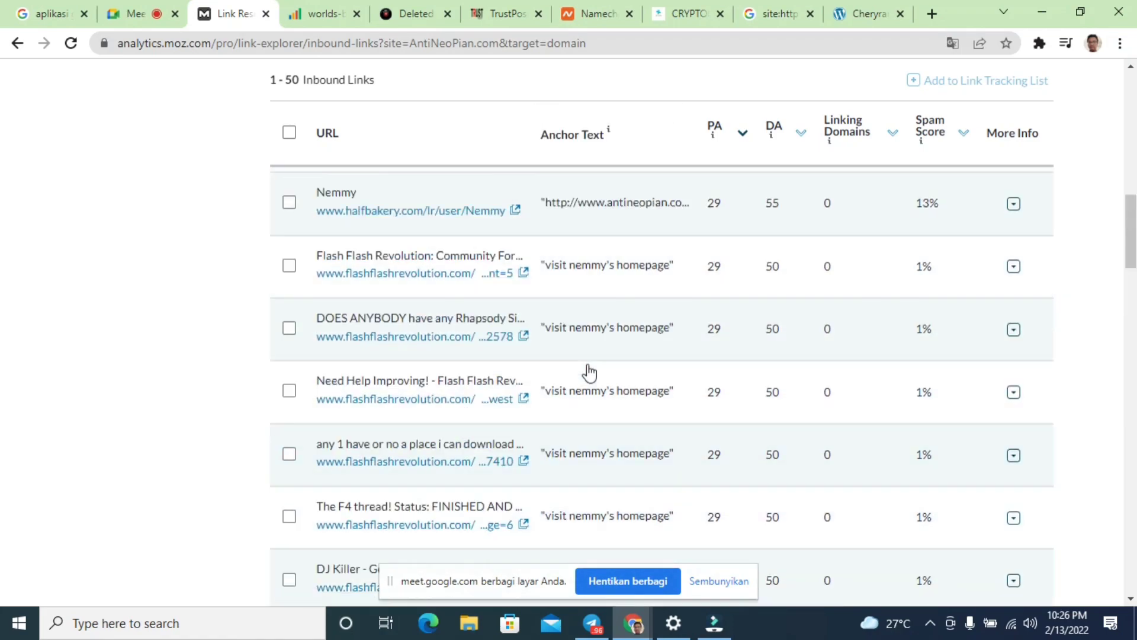
scroll(556, 385, up, 2)
Step: Check the Spam Score report for AntiNeoPian.com and the Domain Authority and Inbound Links figures in its Overview
click(137, 369)
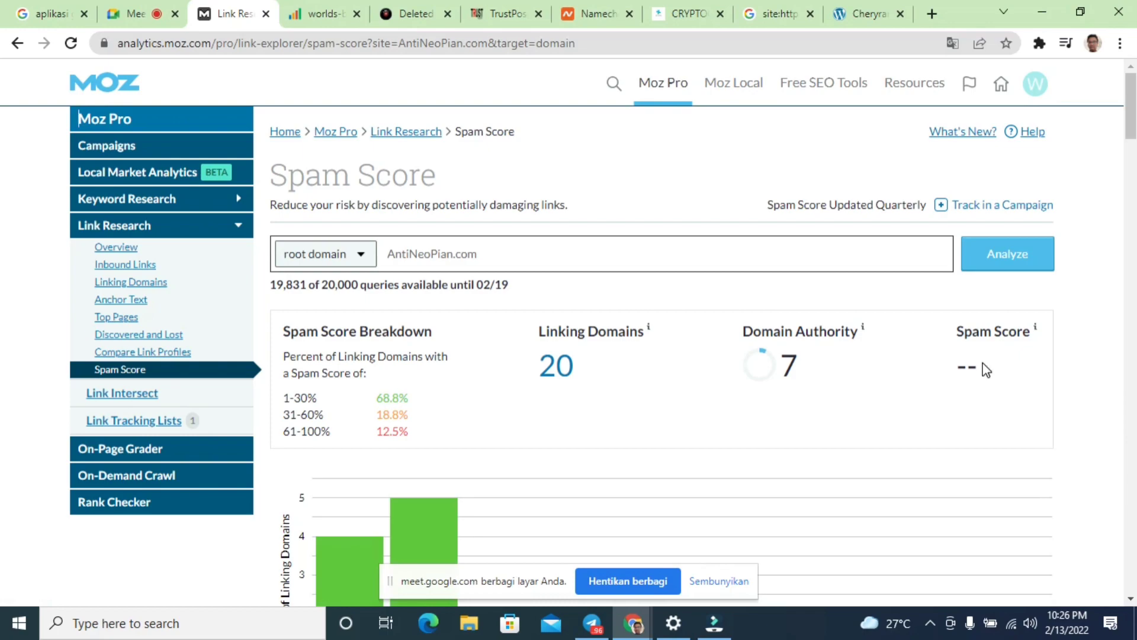
click(122, 247)
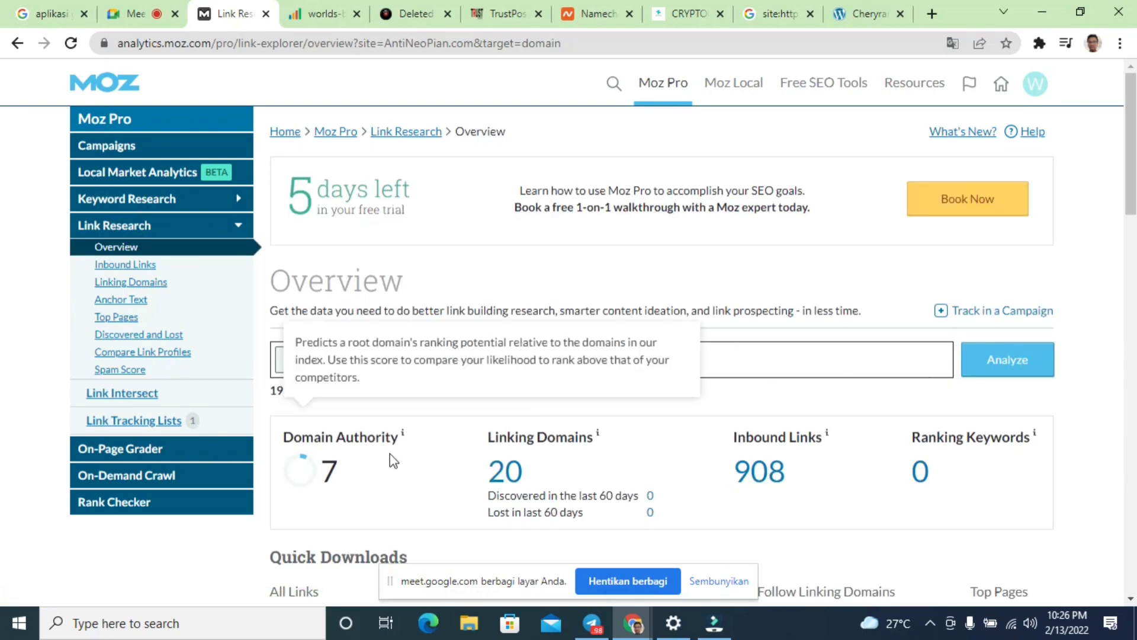
scroll(771, 418, down, 1)
double_click(762, 386)
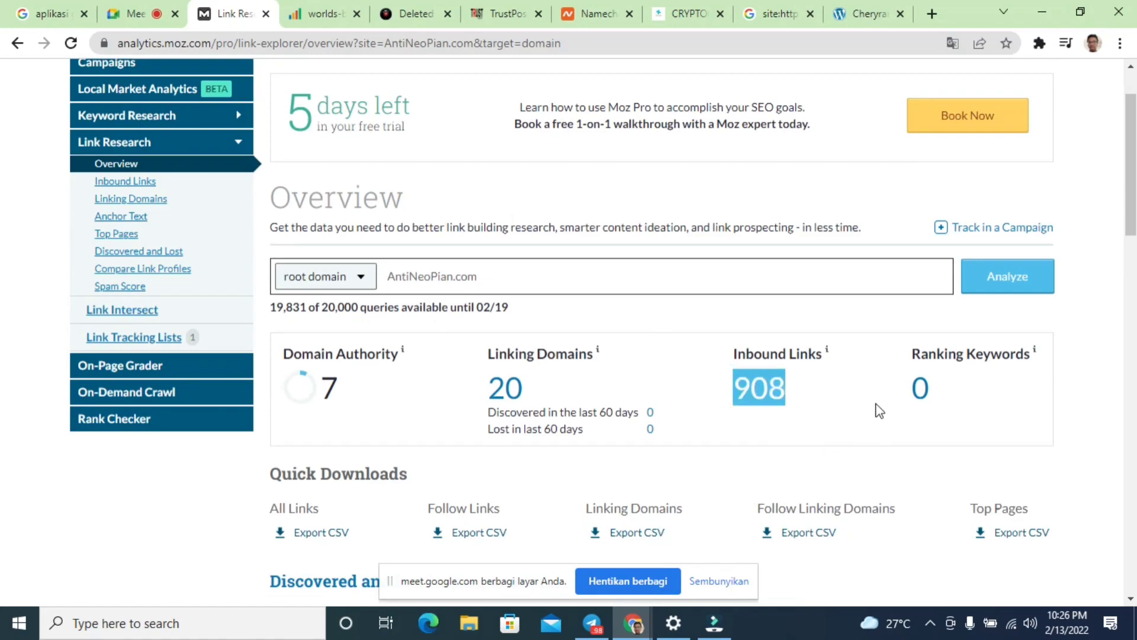
Step: Review the Inbound Links report for AntiNeoPian.com and the root domains listed in its Linking Domains report
click(125, 181)
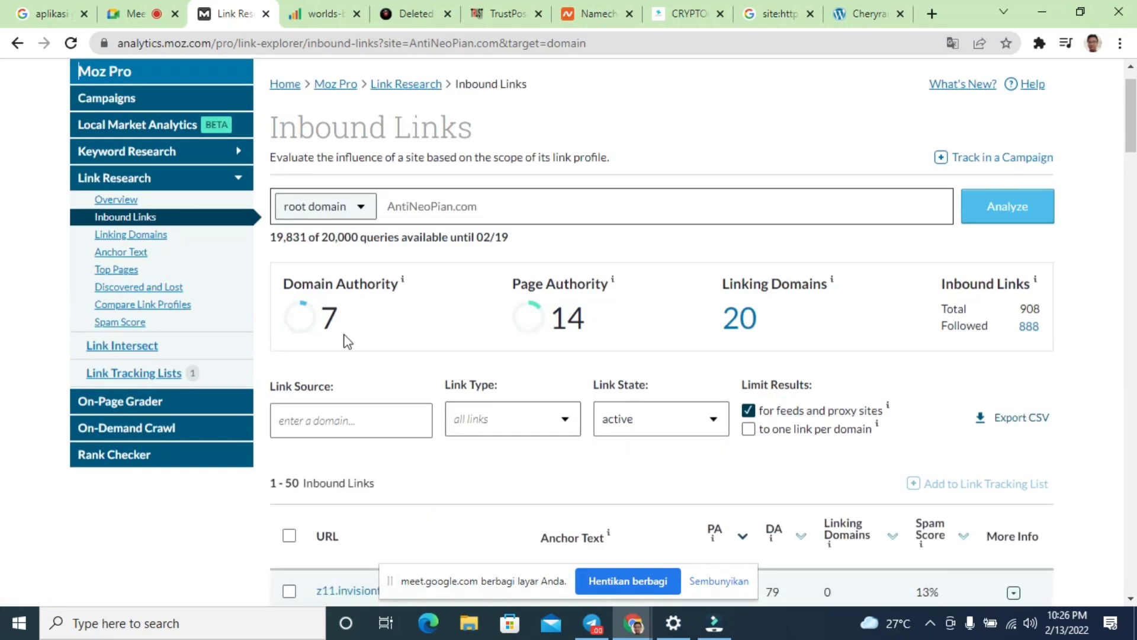
scroll(801, 353, down, 6)
scroll(540, 308, up, 7)
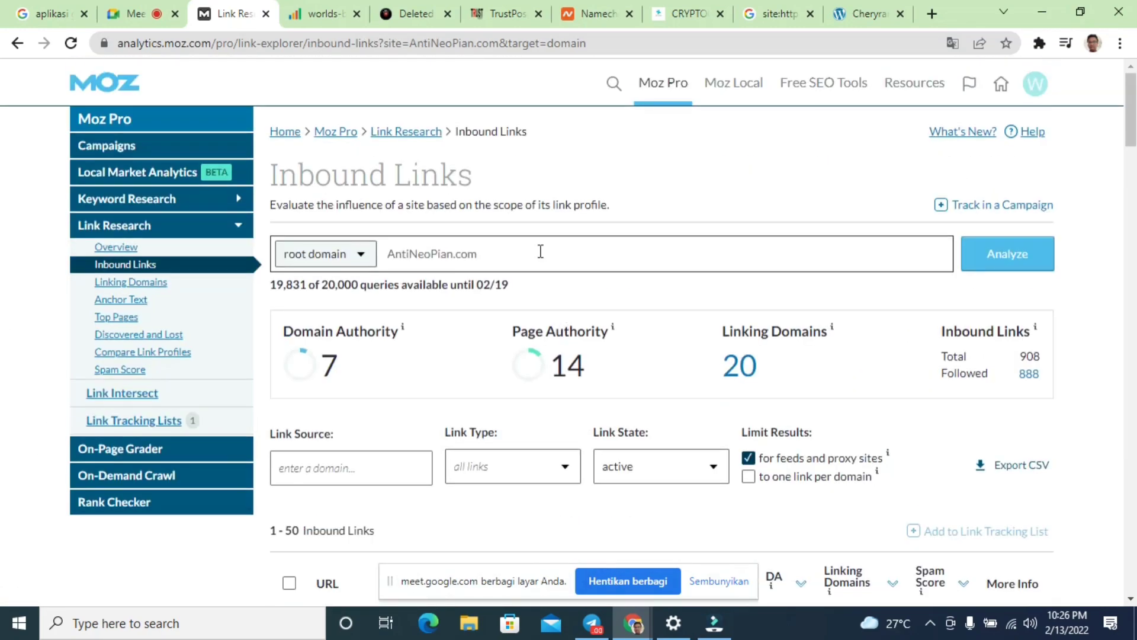
click(127, 283)
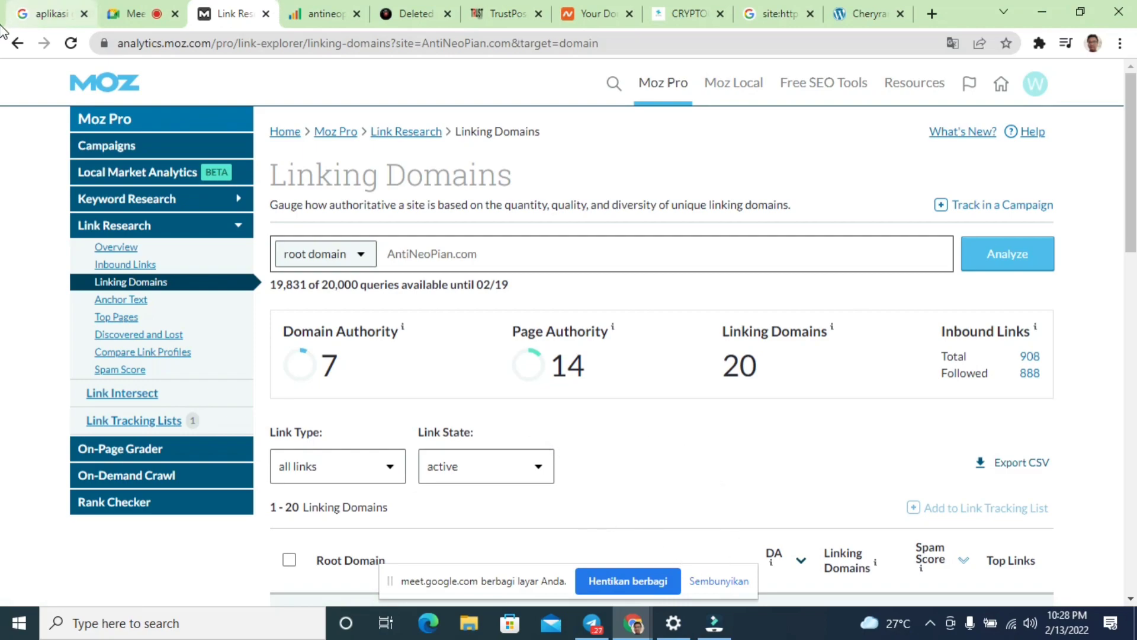
mouse_move(378, 323)
scroll(769, 245, down, 3)
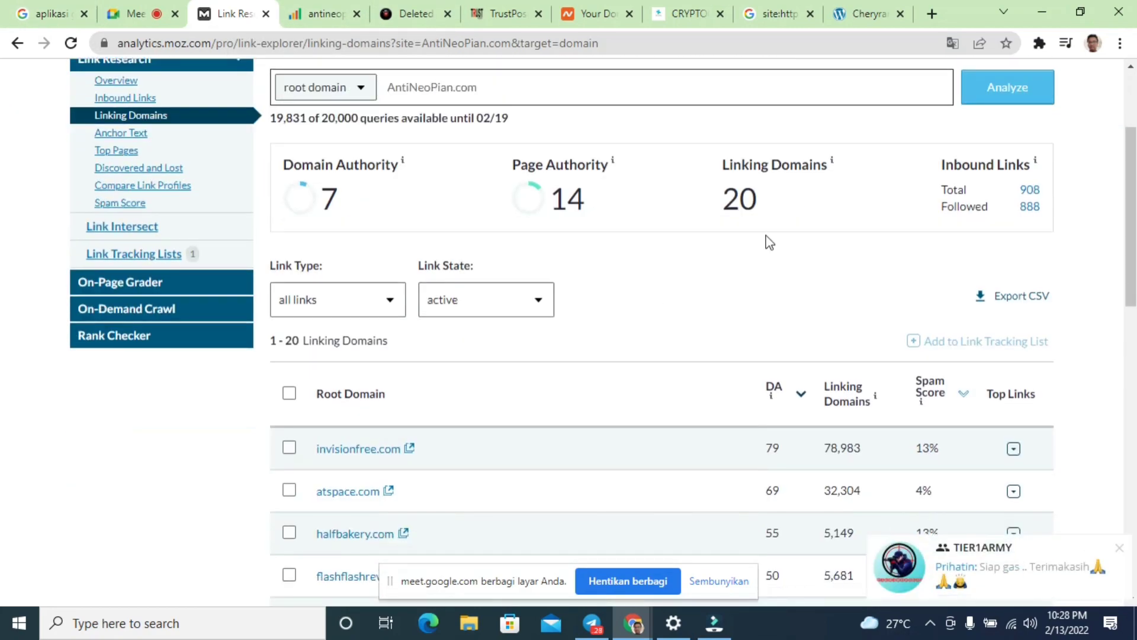
scroll(769, 245, up, 3)
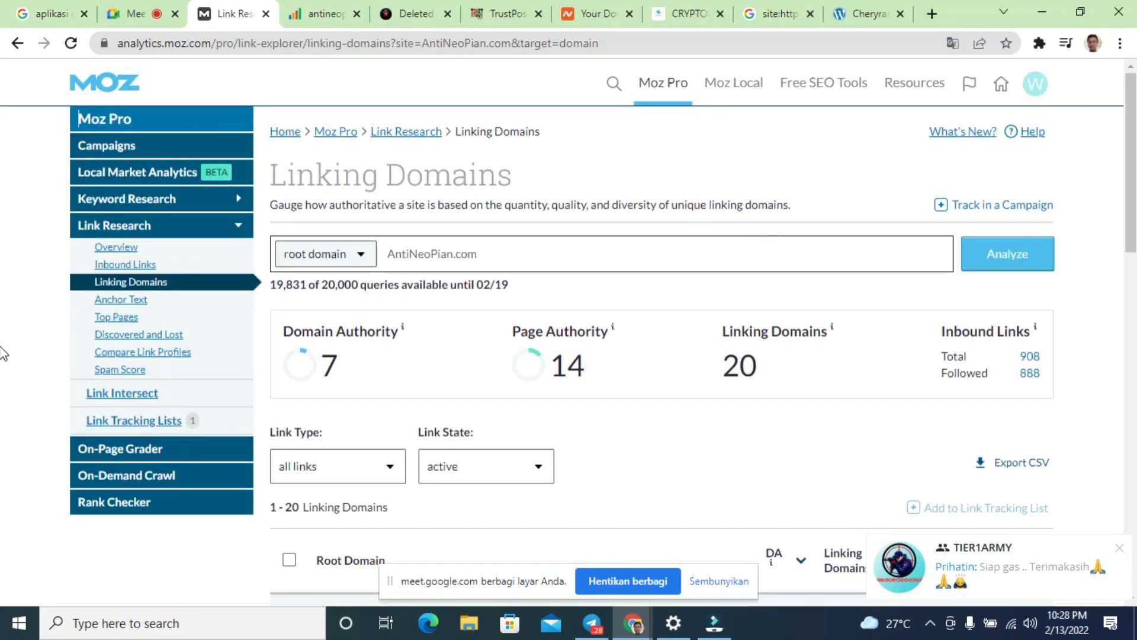
Step: Switch to ExpiredDomains.net, go to the Deleted .com Domains list for 2007-07 and copy the domain nipel-energy.com
click(426, 14)
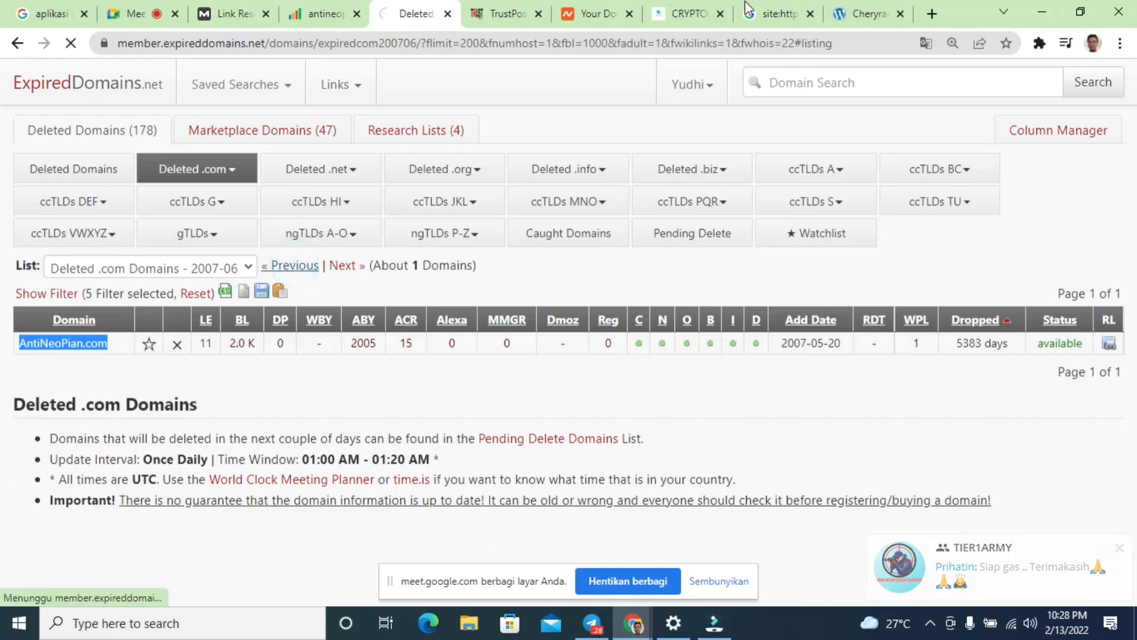
click(292, 265)
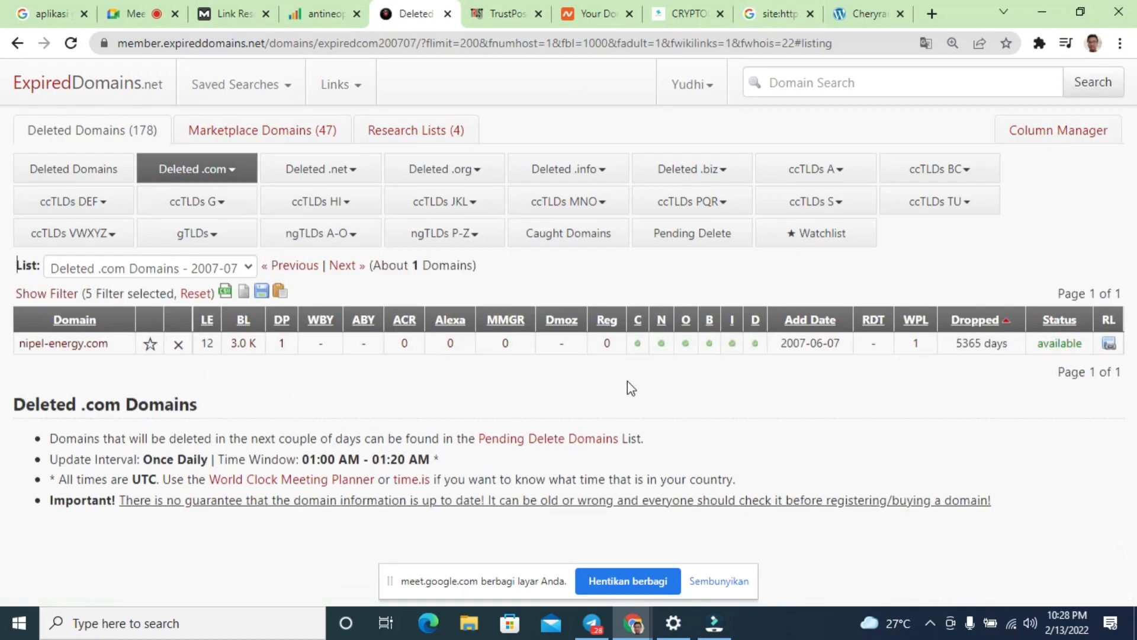
drag(121, 343, 18, 345)
key(ctrl+c)
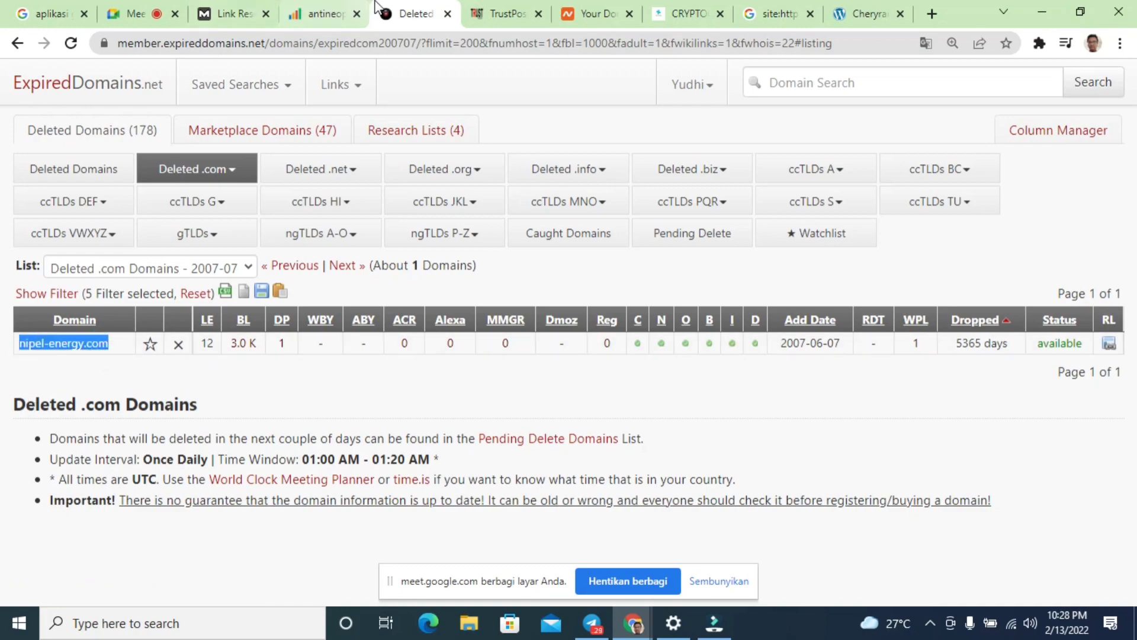
Step: Look up nipel-energy.com in the TrustPositif blocking database
click(505, 13)
click(513, 317)
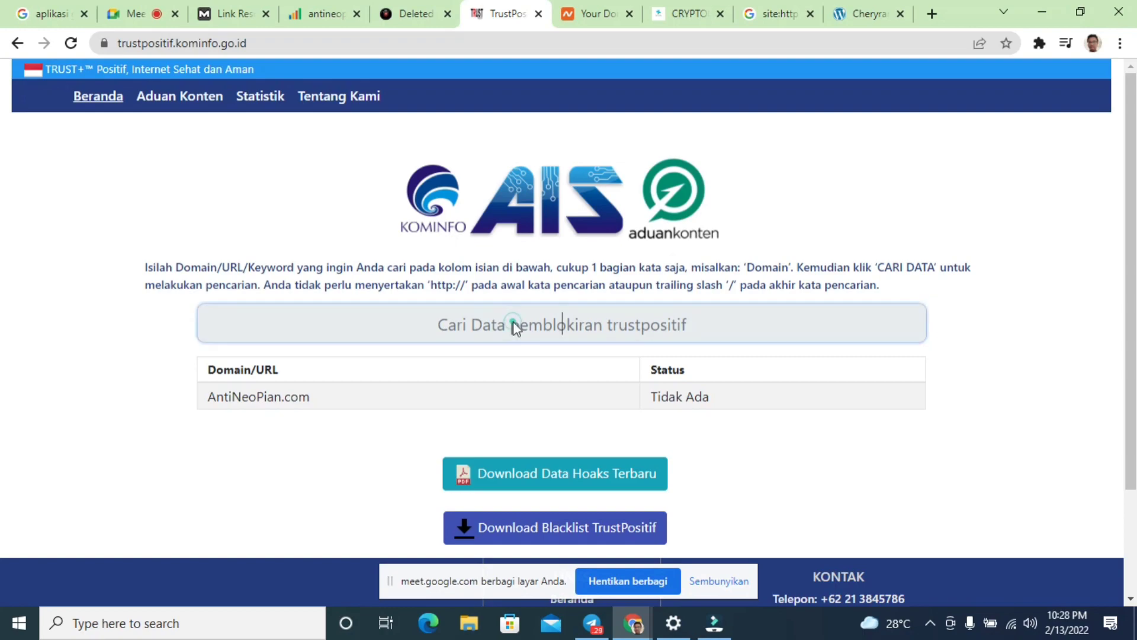
key(ctrl+v)
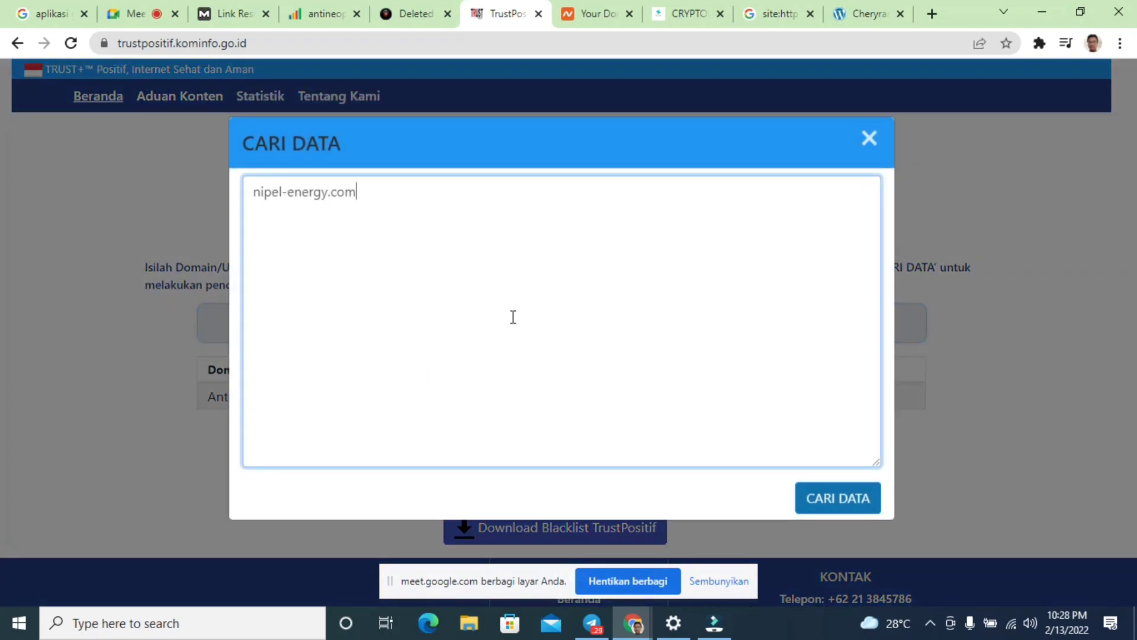
click(832, 504)
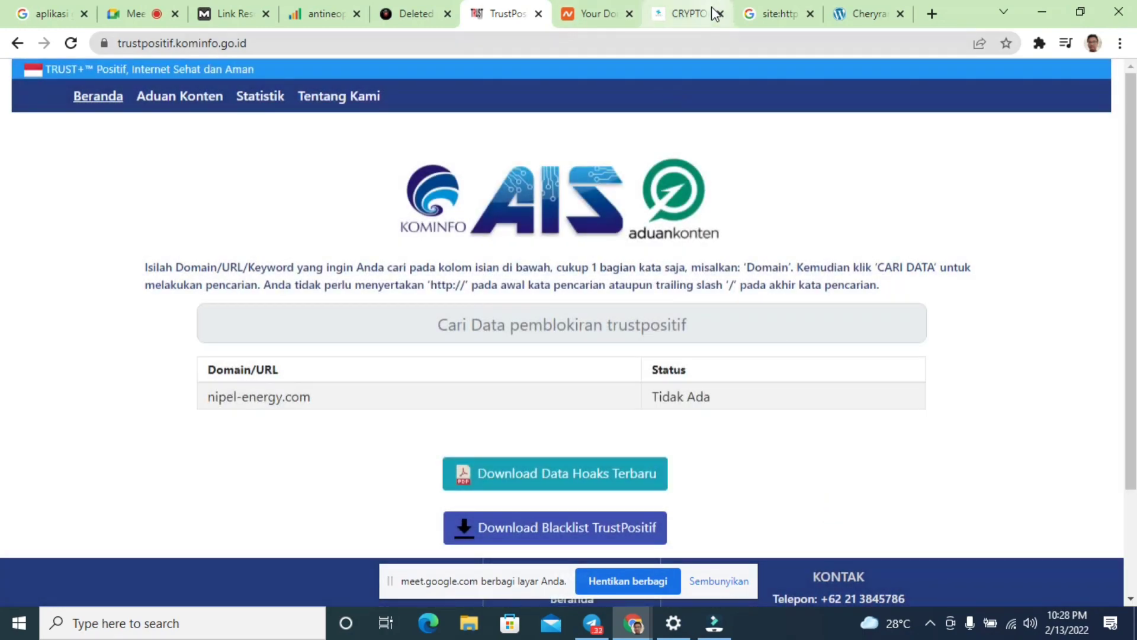
Step: Close the Cheryrana site, the Google site search for cheryrana.com and the cryptocurrency page
click(777, 14)
click(865, 18)
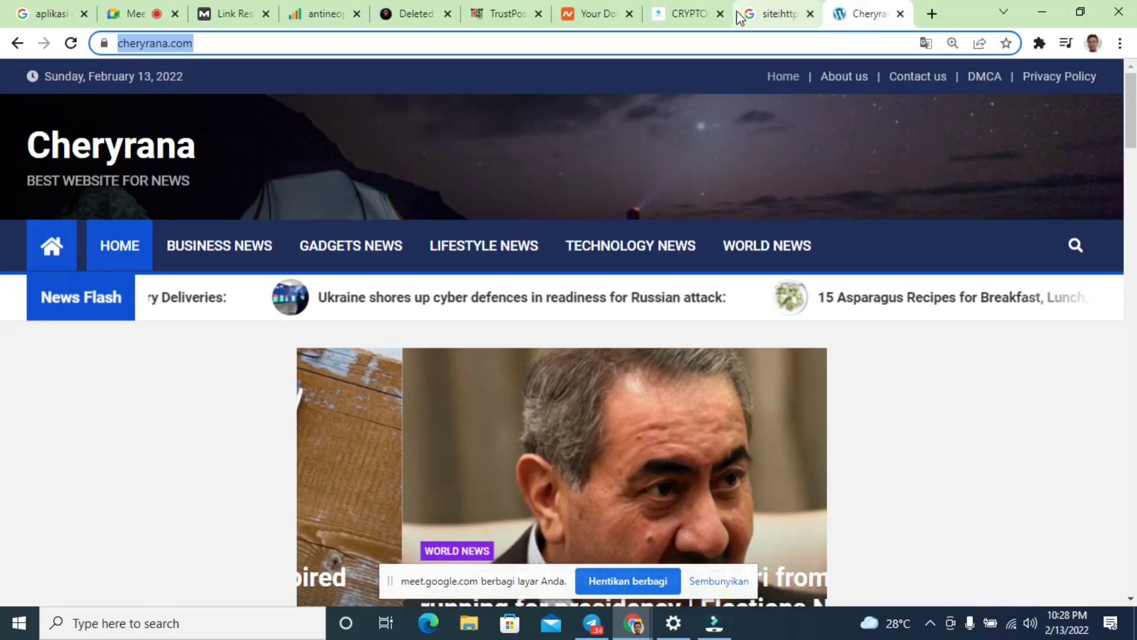
click(900, 14)
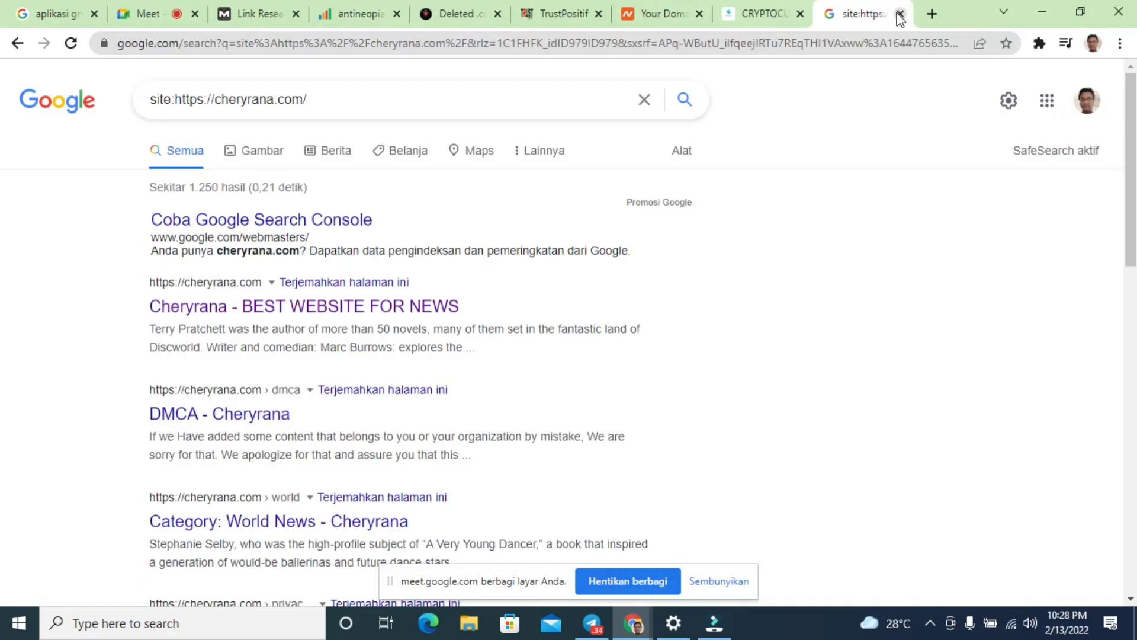
click(891, 13)
click(893, 13)
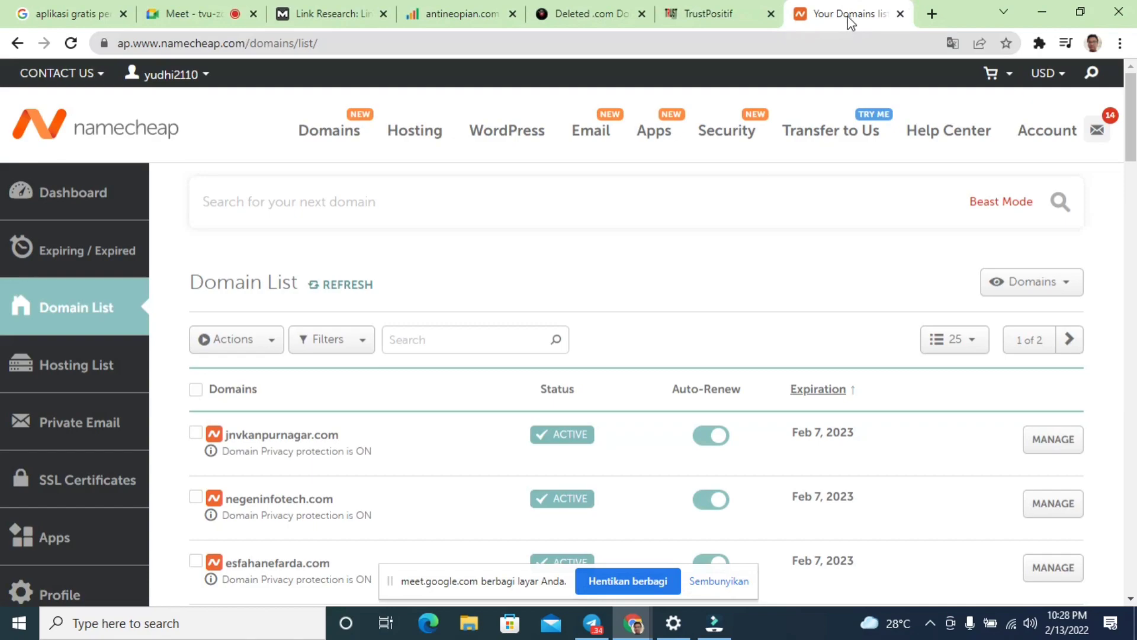
Step: Analyze nipel-energy.com in Moz's Linking Domains report and check its Spam Score report
click(705, 20)
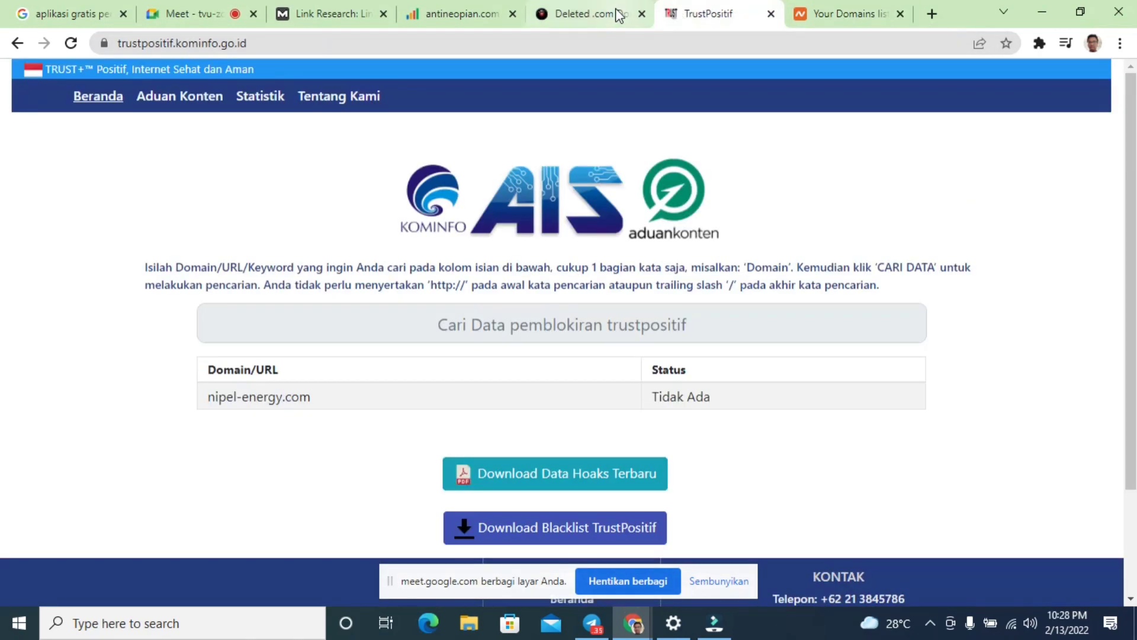
click(569, 13)
click(465, 18)
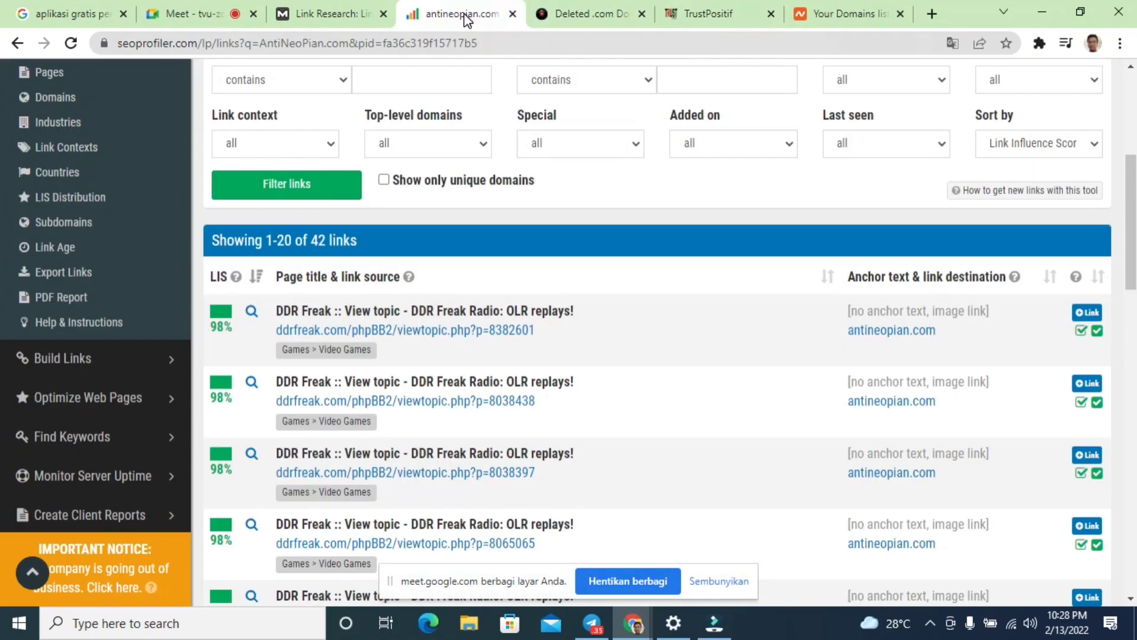
click(302, 13)
triple_click(485, 258)
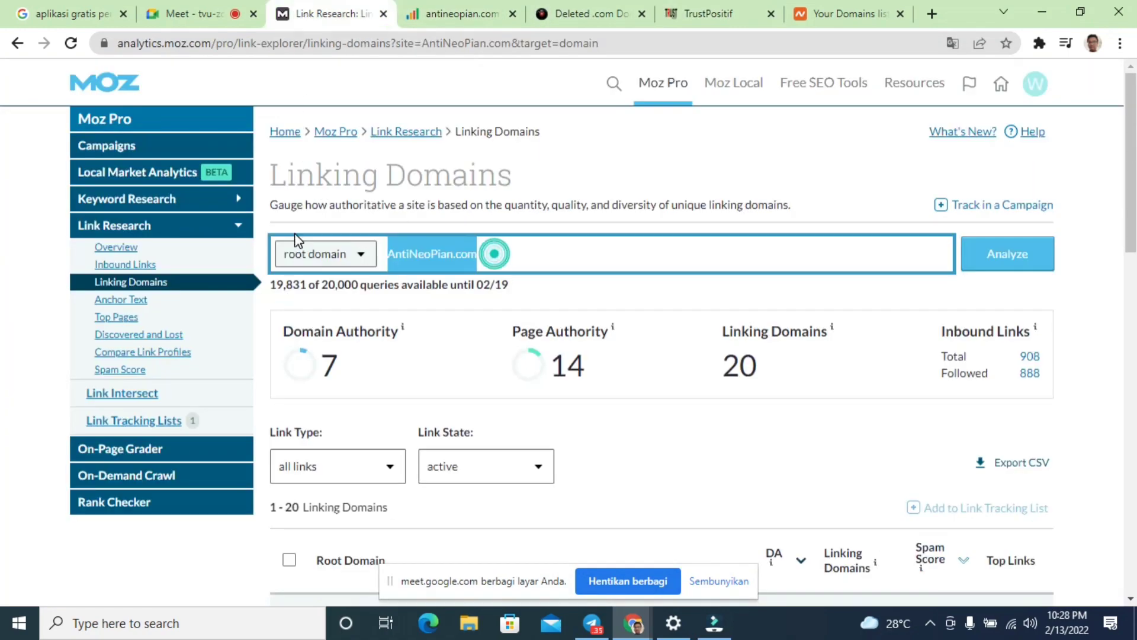
key(ctrl+v)
click(1003, 255)
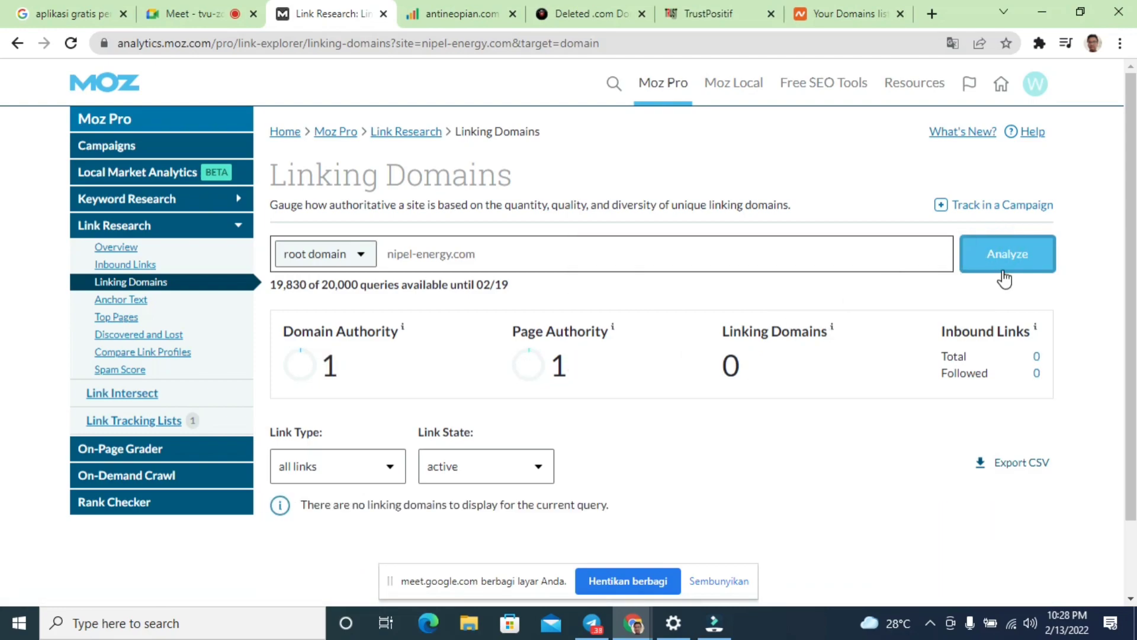
click(1009, 264)
click(521, 246)
click(998, 260)
scroll(619, 355, down, 2)
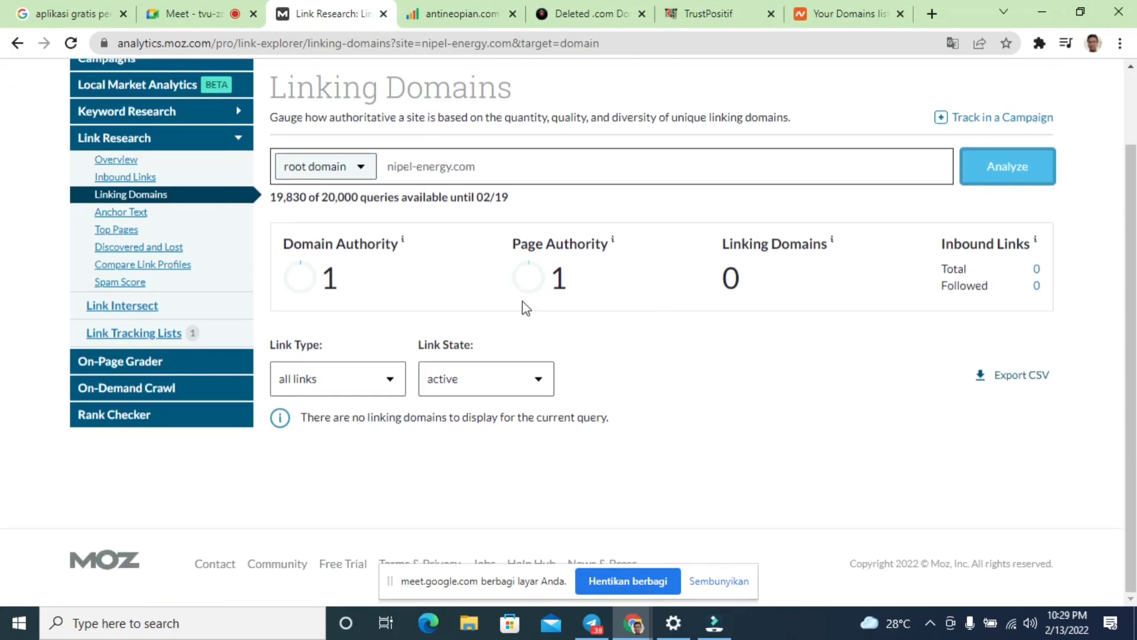
click(118, 281)
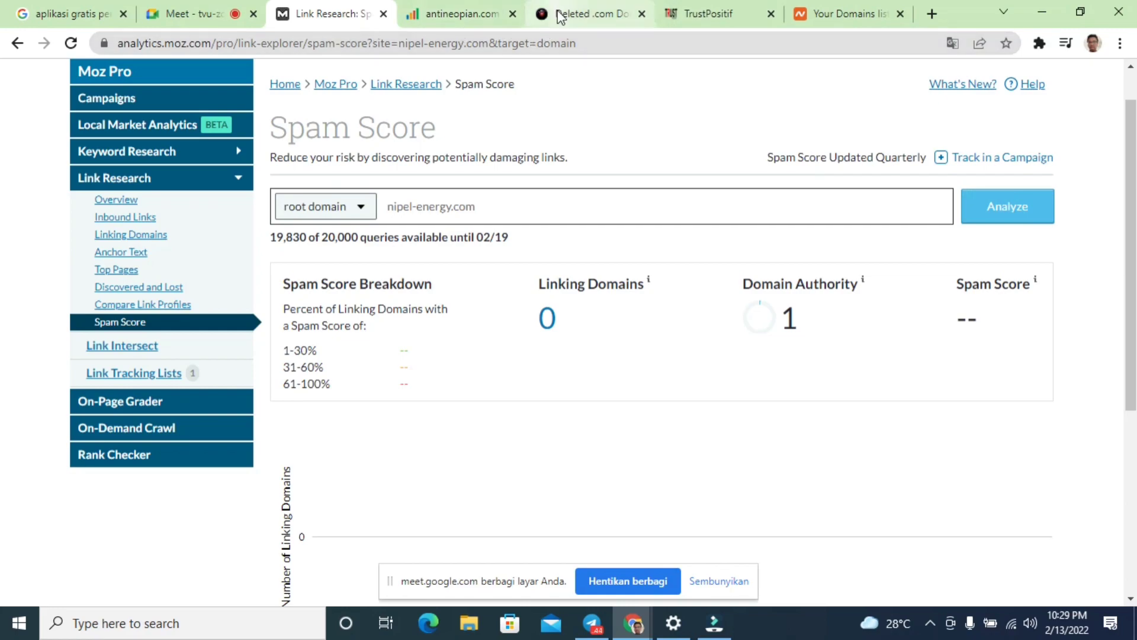
Step: Switch to ExpiredDomains.net and go to the Deleted .com Domains list for 2007-09
click(575, 15)
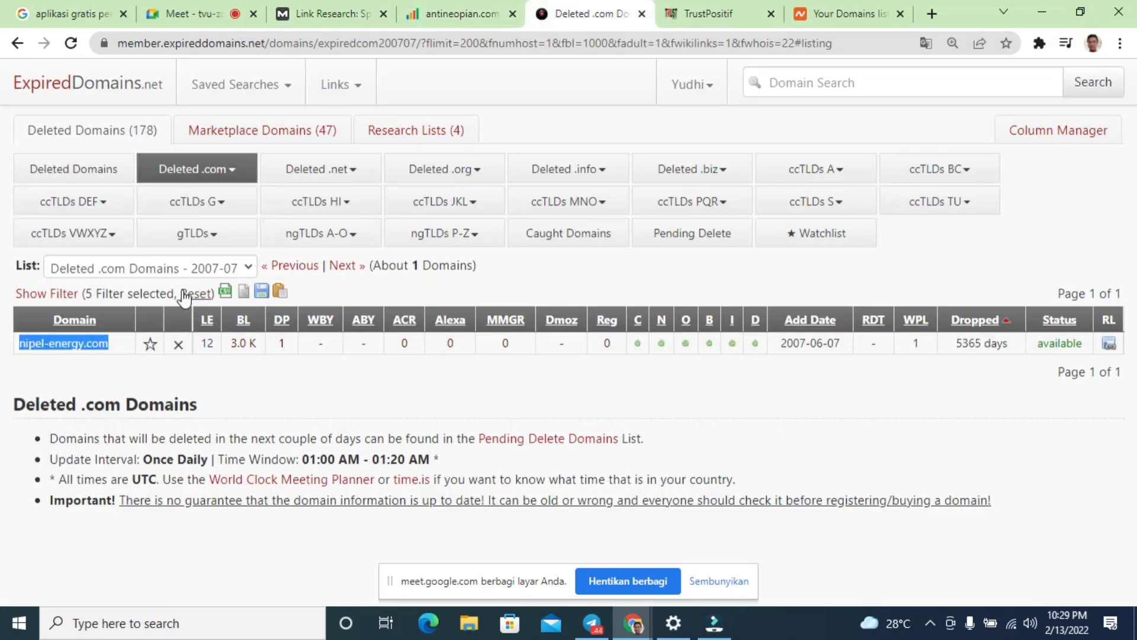
click(294, 265)
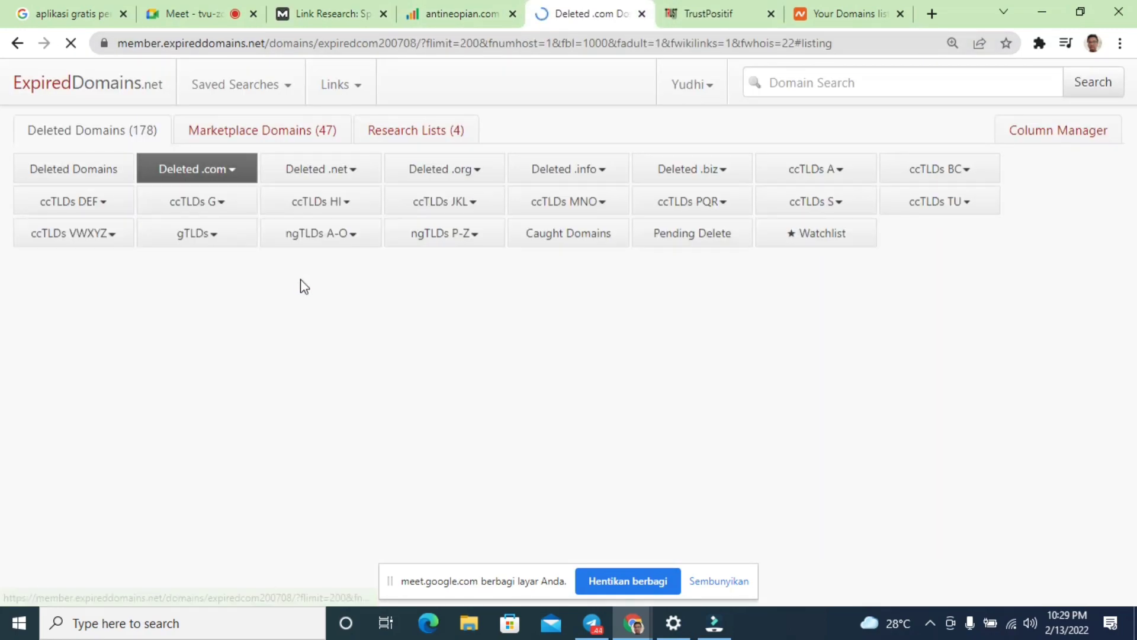
click(293, 268)
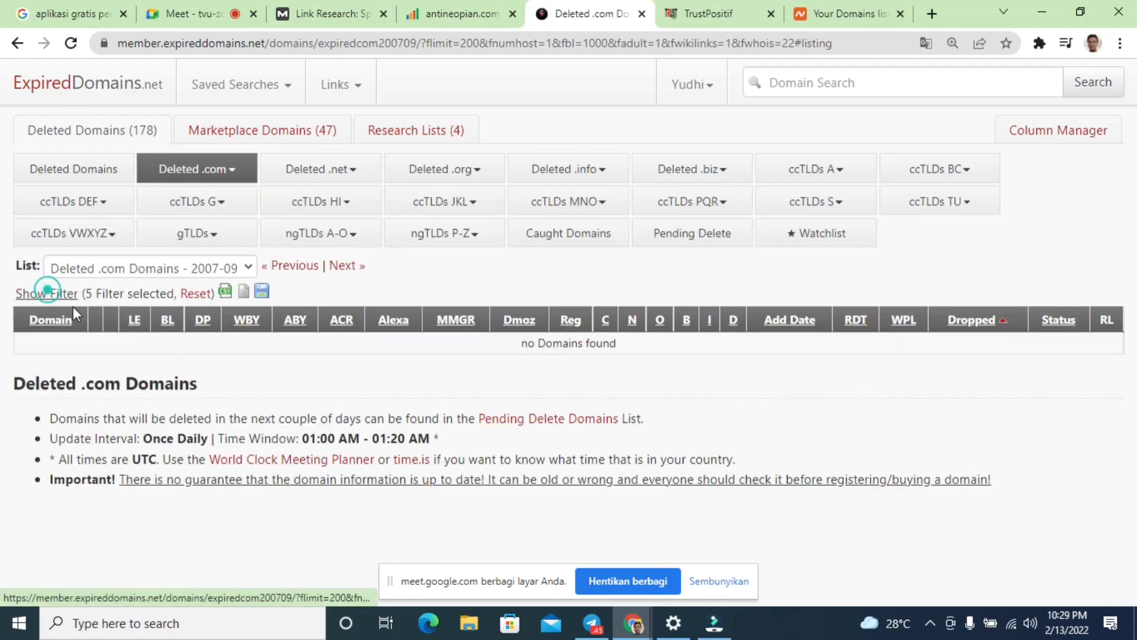
Step: Set the filter's minimum backlinks to 5000 and apply it to the deleted .com domain list
click(46, 292)
click(680, 405)
key(BackSpace)
text(5)
scroll(438, 456, down, 3)
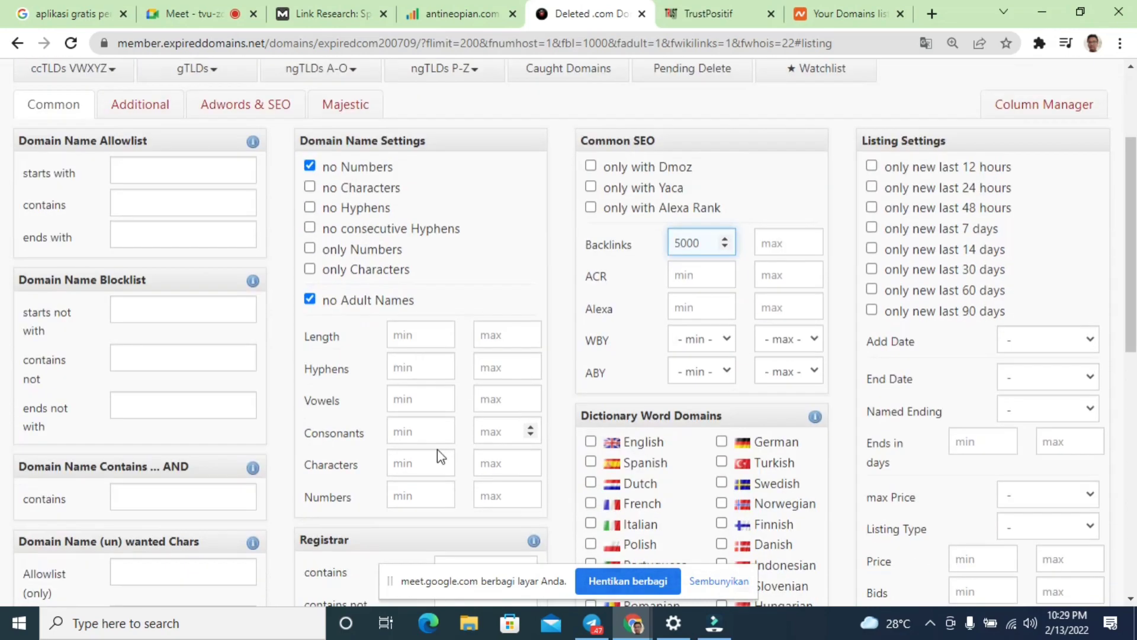
scroll(127, 541, down, 9)
click(60, 434)
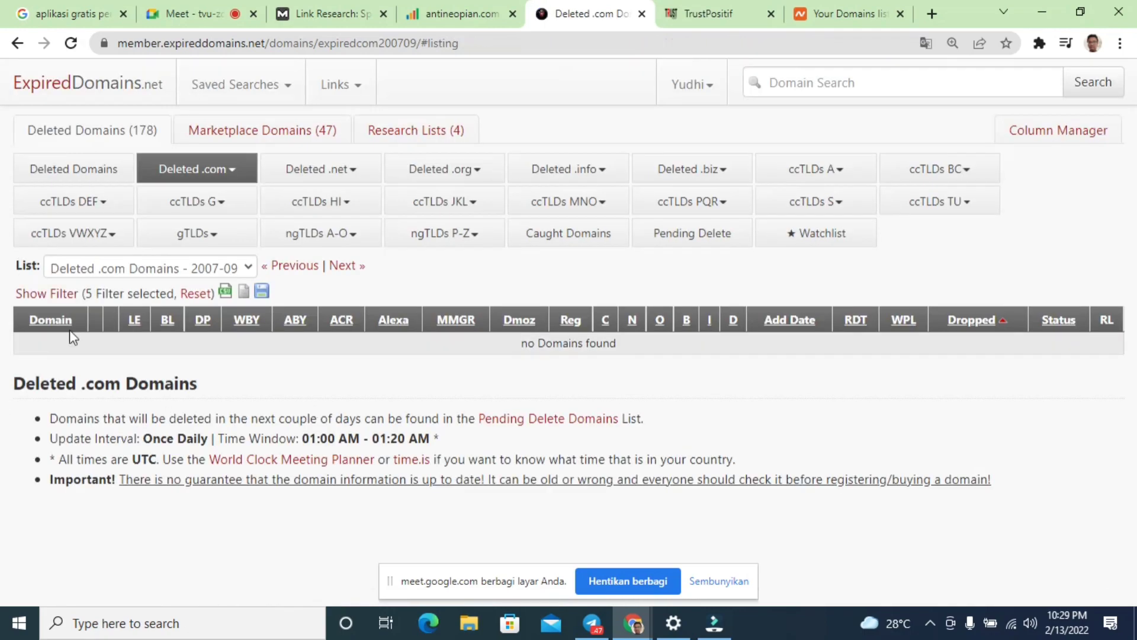
Step: Go to the Deleted .com Domains list for 2007-12 and copy the domain jpdarksecrets.com
click(300, 266)
click(299, 266)
click(299, 266)
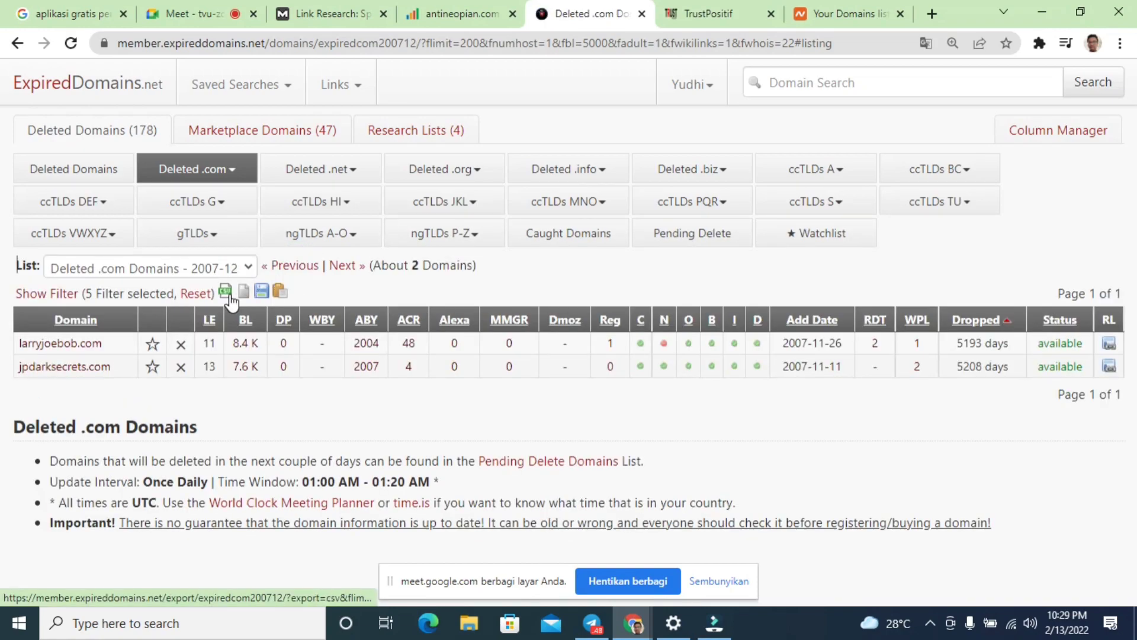
drag(120, 371, 25, 371)
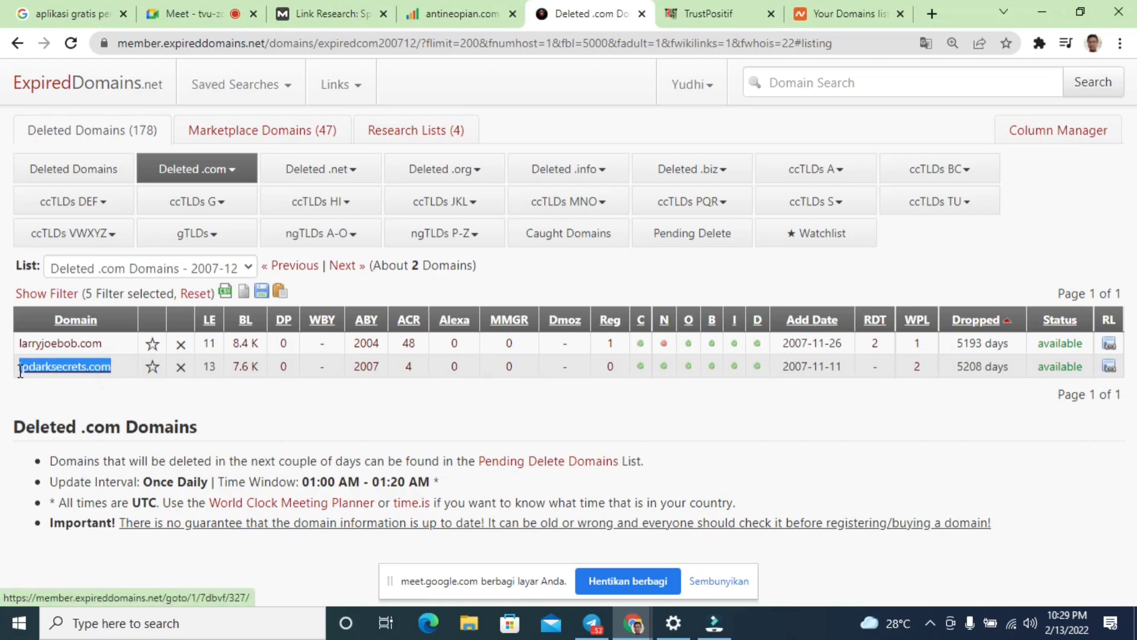
Step: Look up jpdarksecrets.com in the TrustPositif blocking database
click(716, 18)
click(550, 332)
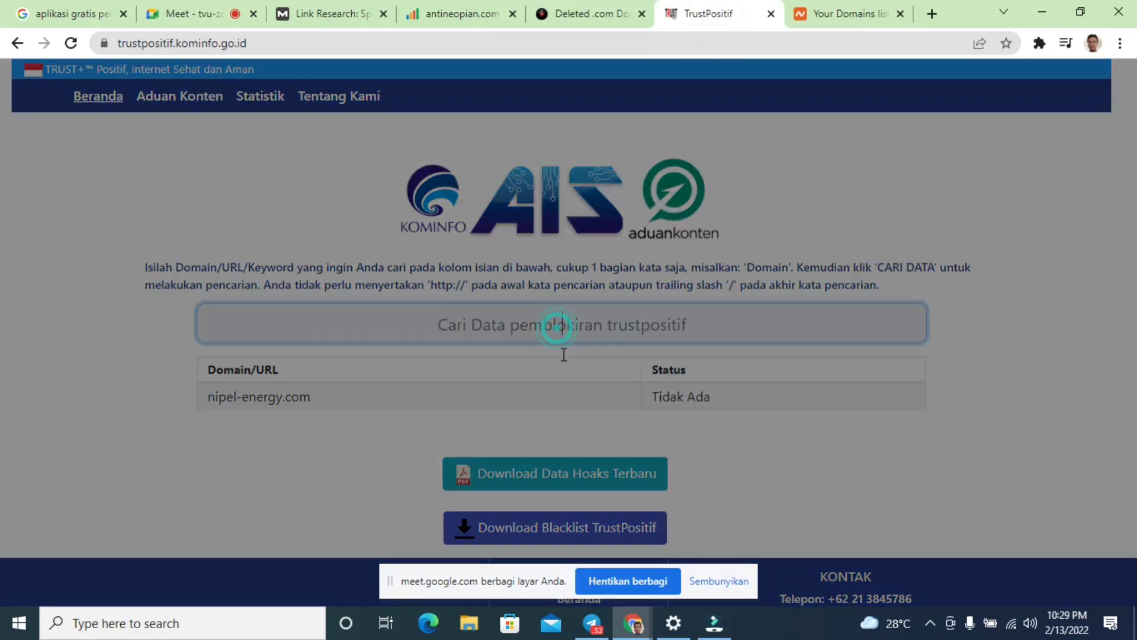
text(jpdarksecrets.com)
click(837, 498)
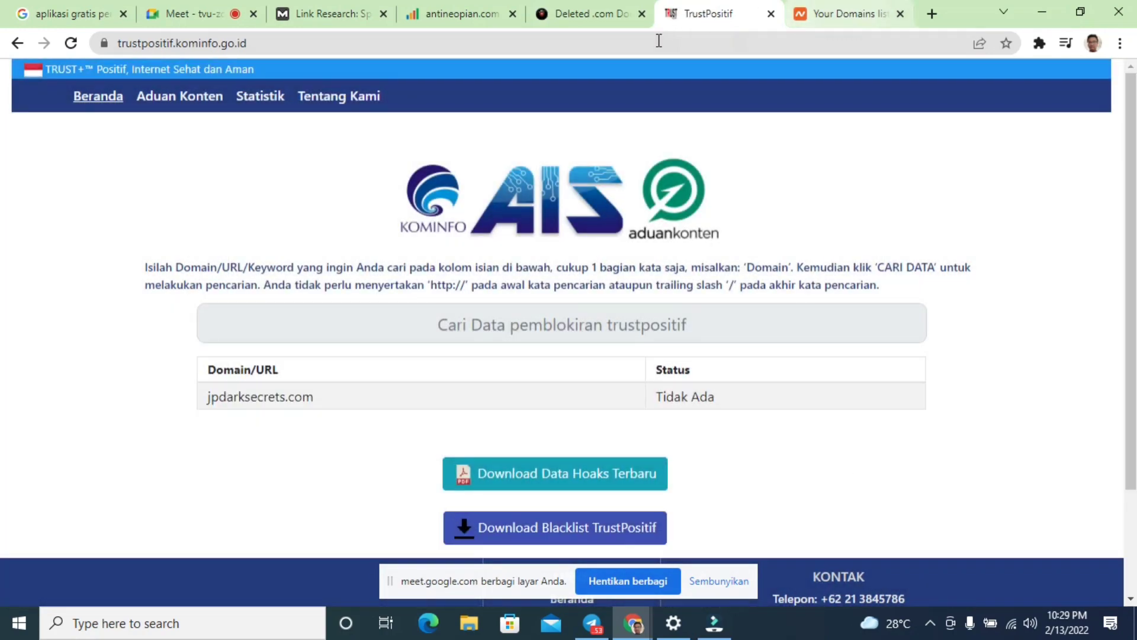
Step: Switch to Moz and analyze jpdarksecrets.com in the Spam Score report
click(435, 17)
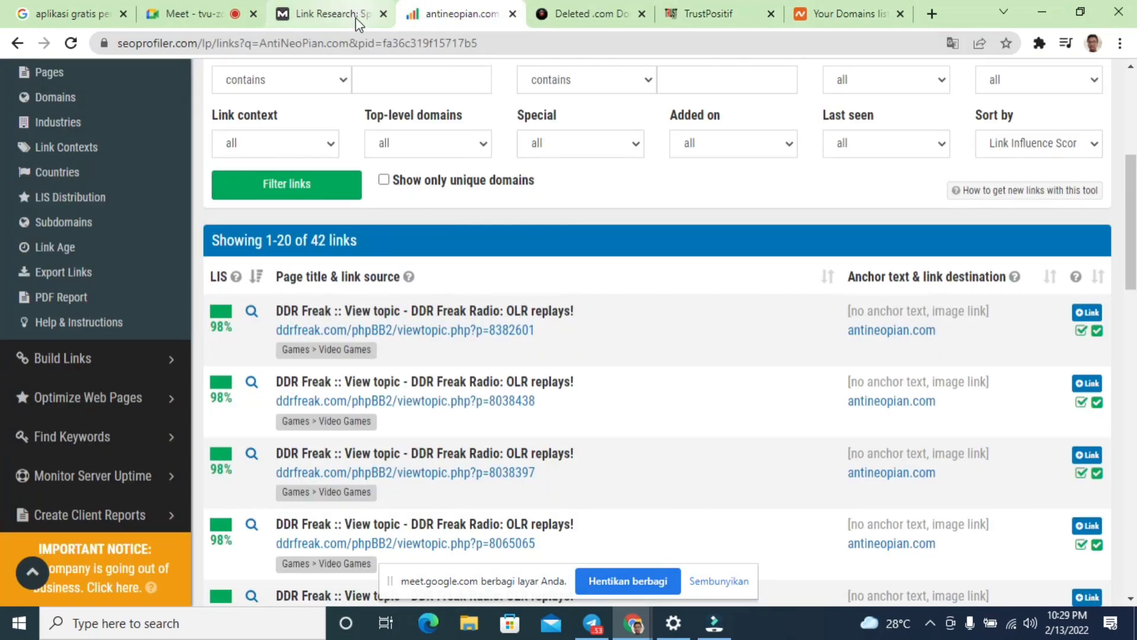
click(324, 17)
click(503, 203)
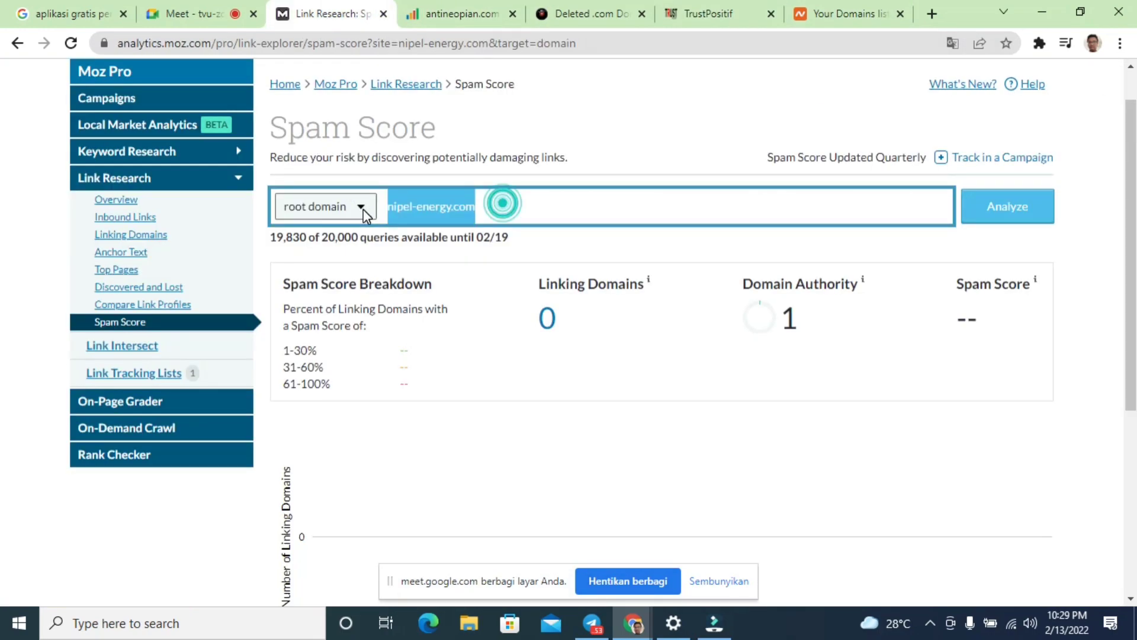
text(jpdarksecrets.com)
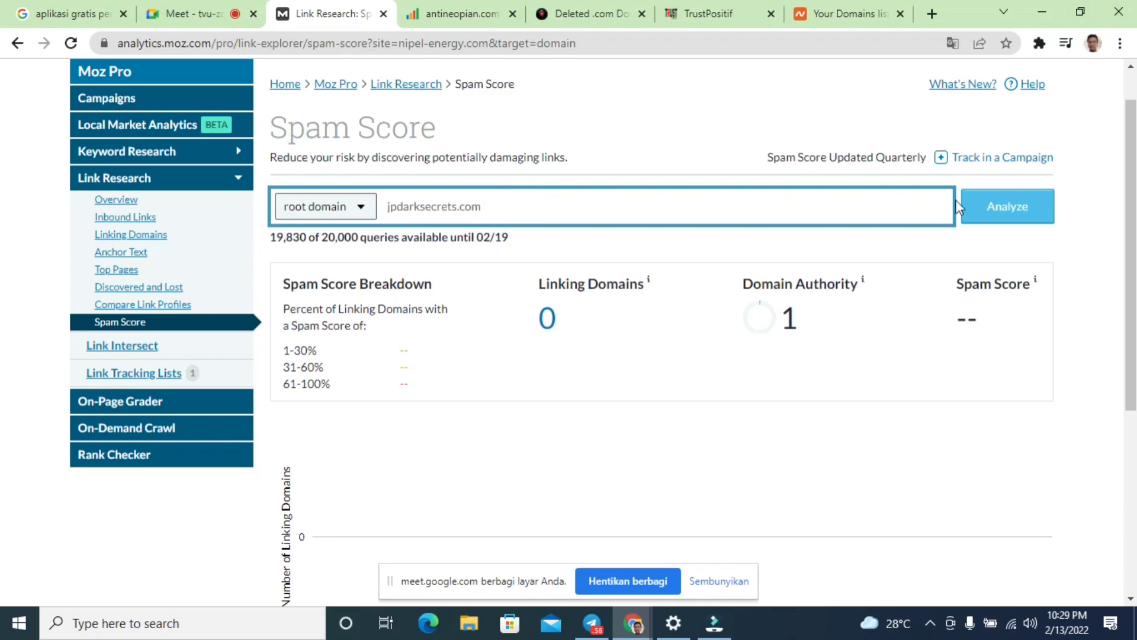
click(1007, 218)
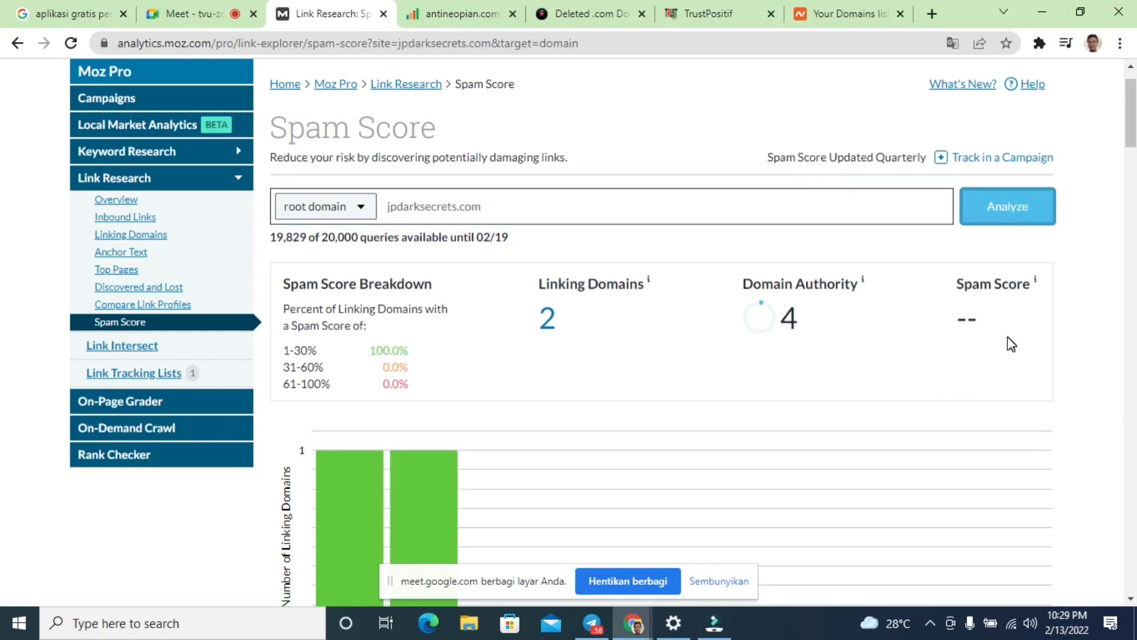
Step: Examine the Inbound Links report for jpdarksecrets.com, checking its link totals, linking domains and the source pages listed
click(127, 217)
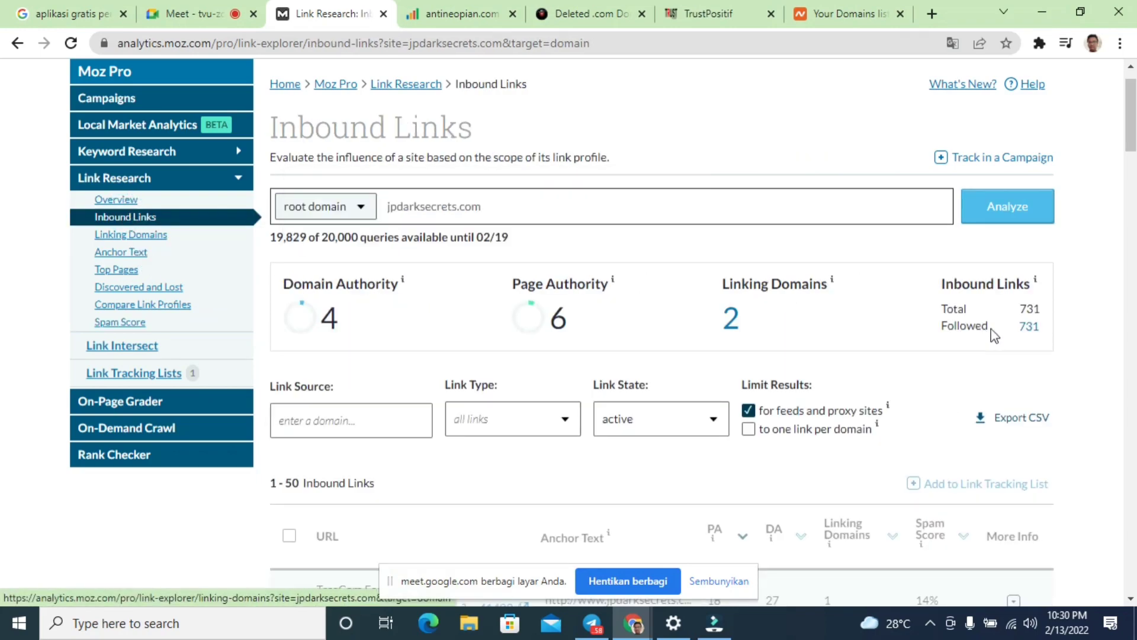
double_click(1022, 308)
click(764, 329)
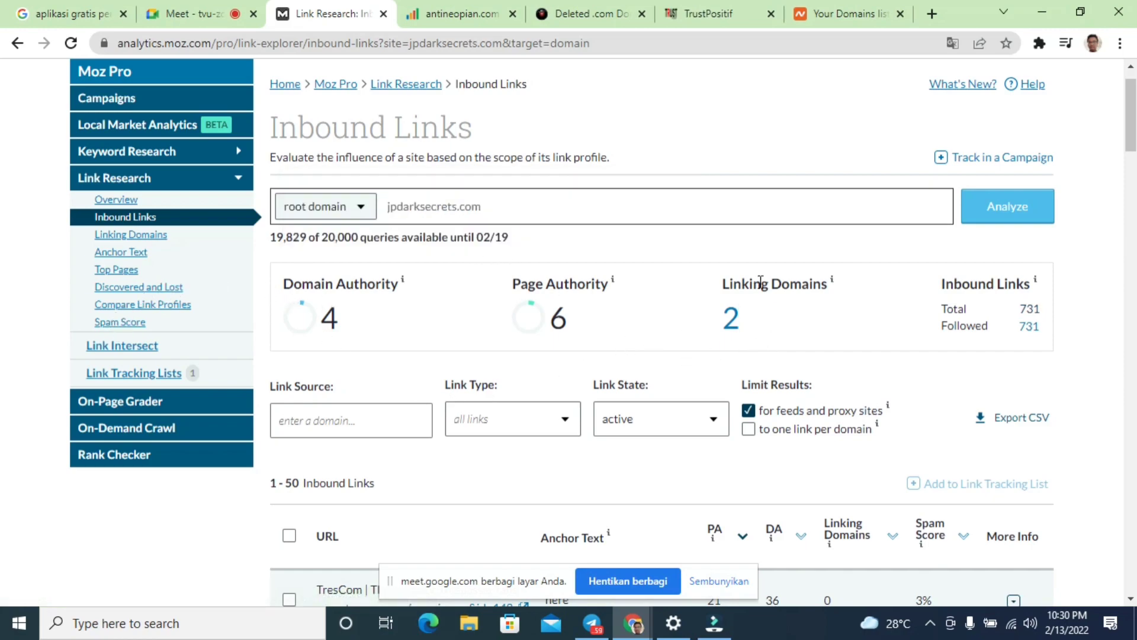
mouse_move(513, 289)
scroll(734, 323, down, 4)
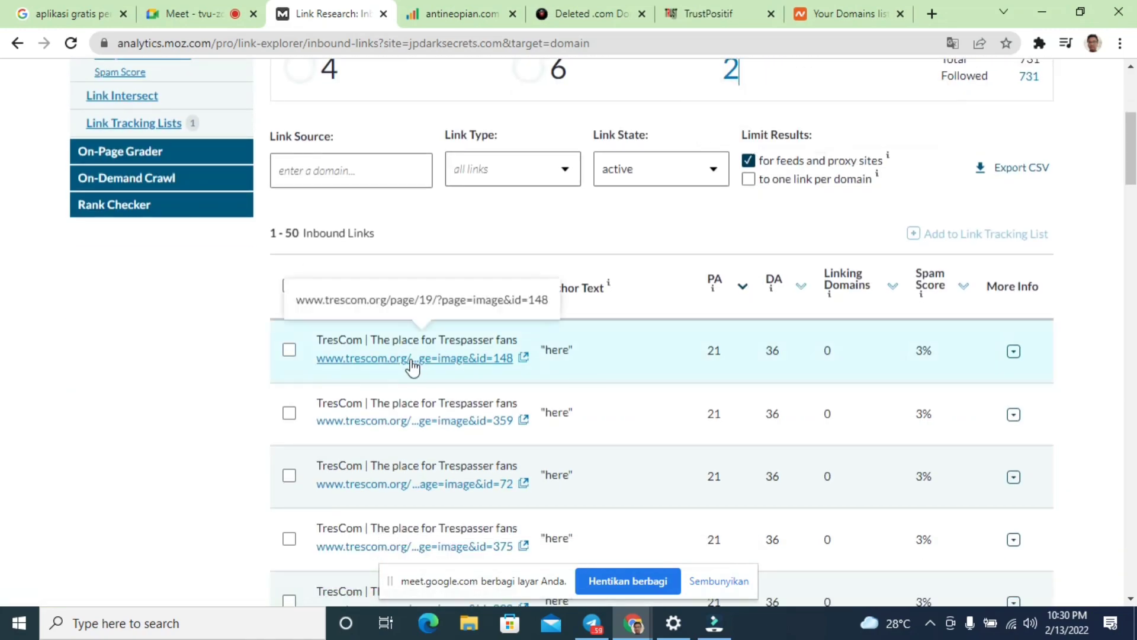
scroll(745, 243, up, 3)
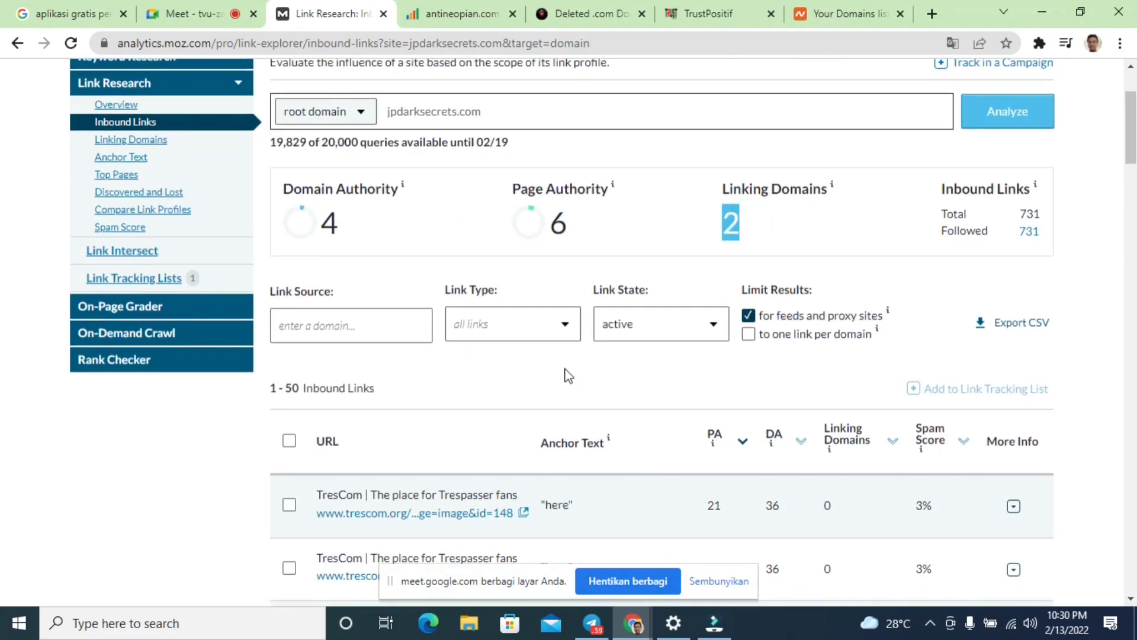
scroll(497, 367, down, 10)
scroll(726, 263, up, 10)
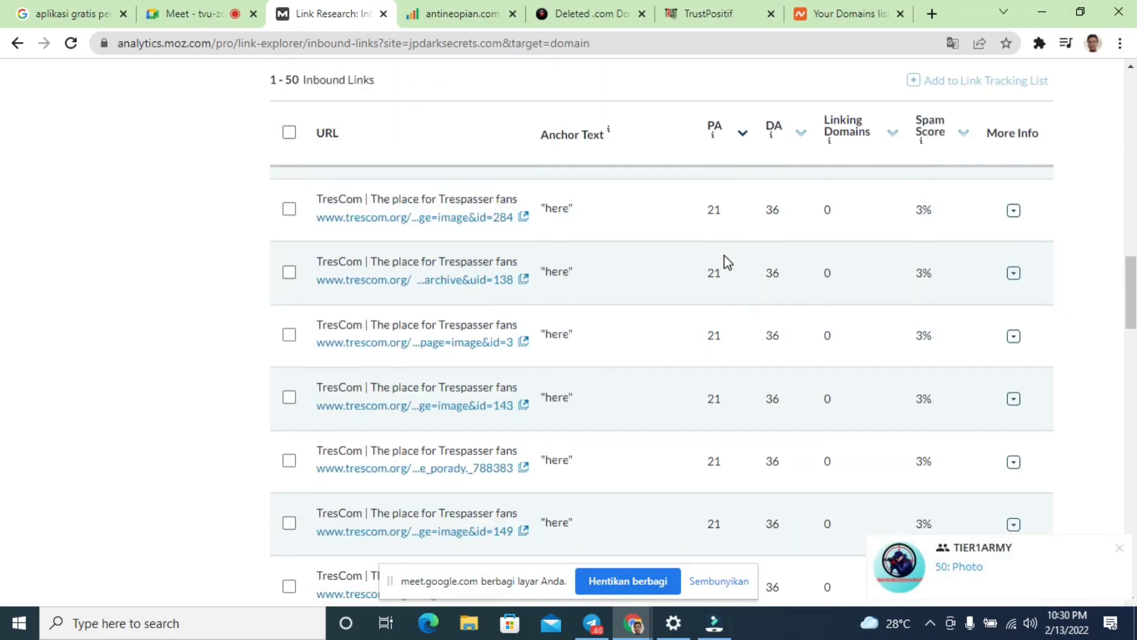
scroll(745, 260, up, 3)
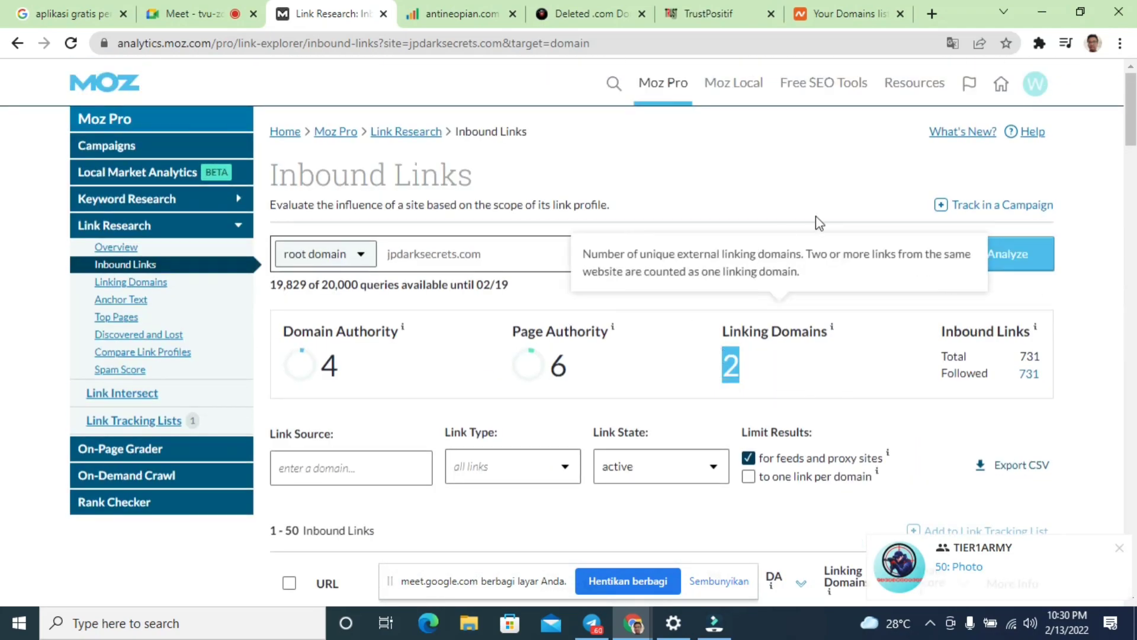
scroll(550, 470, down, 6)
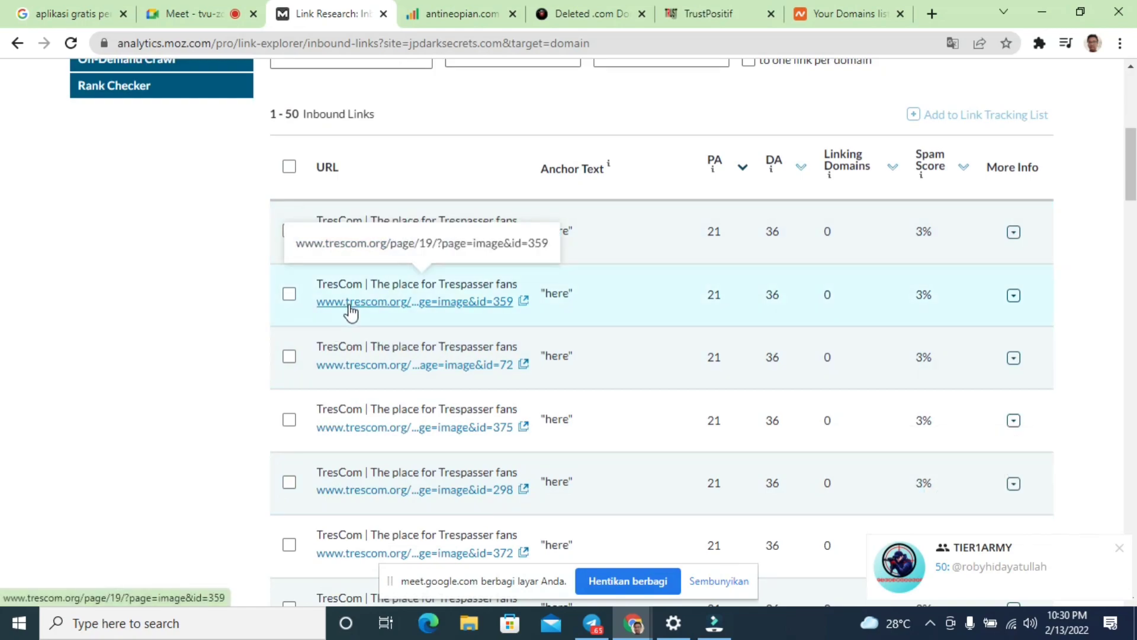
scroll(349, 311, down, 6)
scroll(354, 354, down, 6)
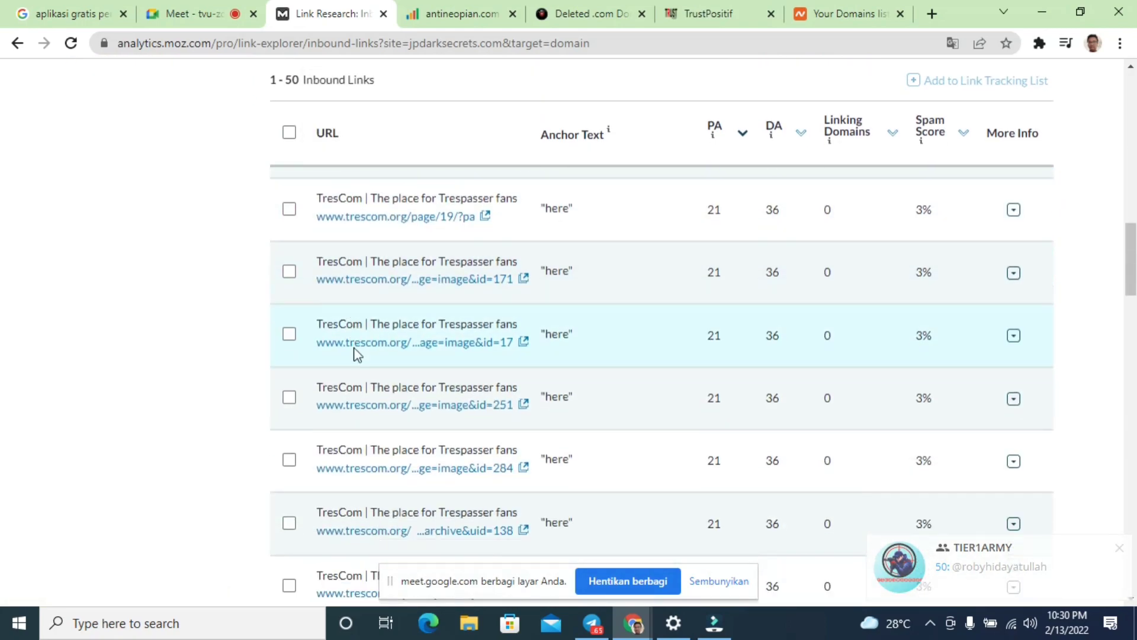